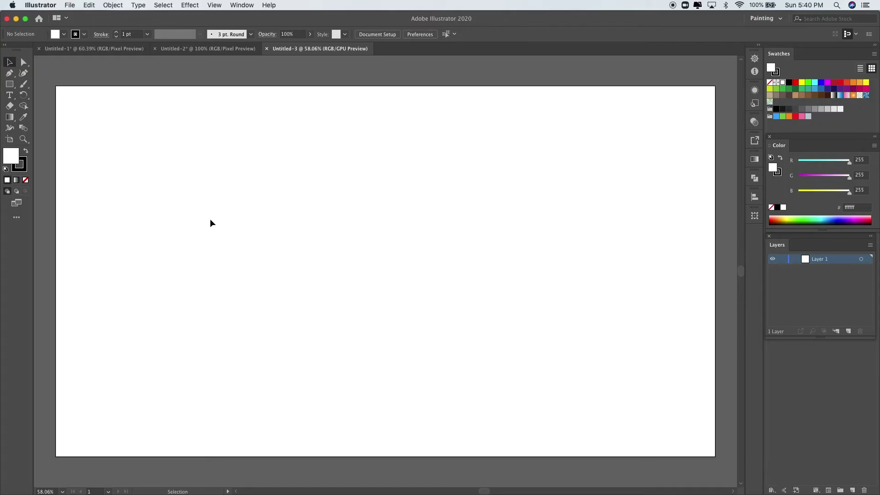
Step: Place the seamless kraft-paper JPG and align it to the artboard's left and top edges
{"action": "left_click", "coordinate": [69, 5]}
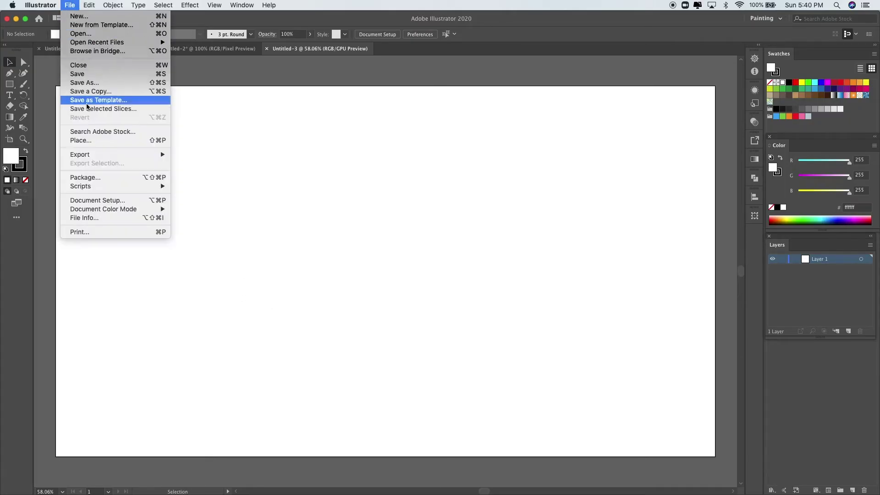
{"action": "left_click", "coordinate": [98, 142]}
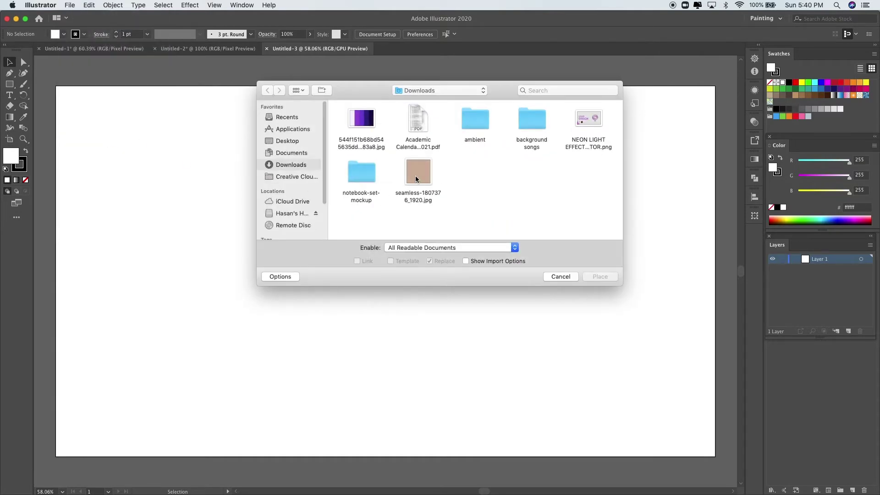
{"action": "left_click", "coordinate": [416, 177]}
{"action": "left_click", "coordinate": [600, 277]}
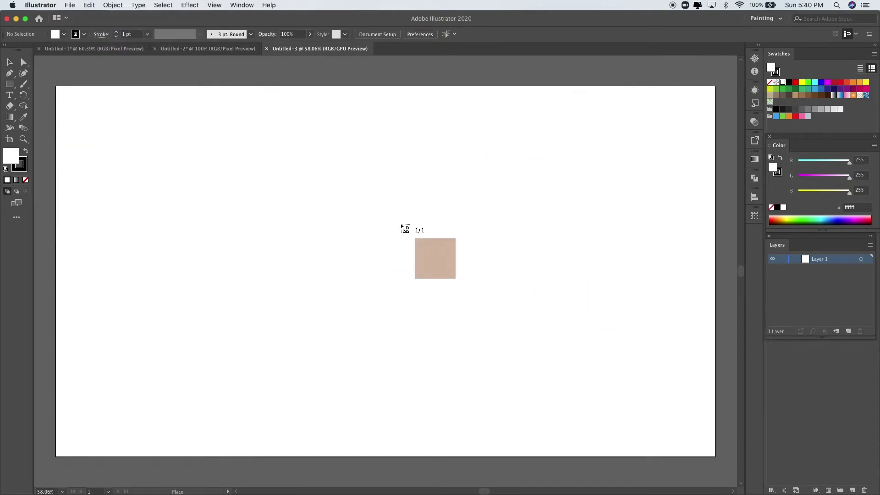
{"action": "left_click", "coordinate": [289, 188]}
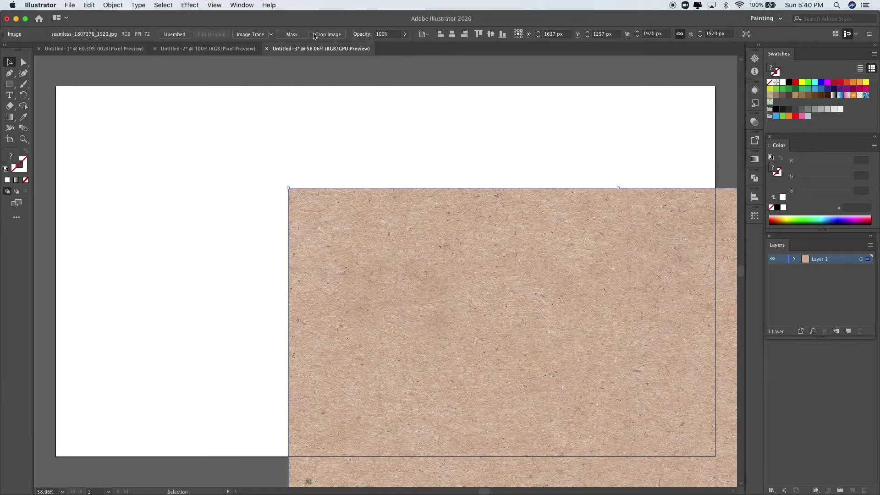
{"action": "left_click", "coordinate": [438, 34]}
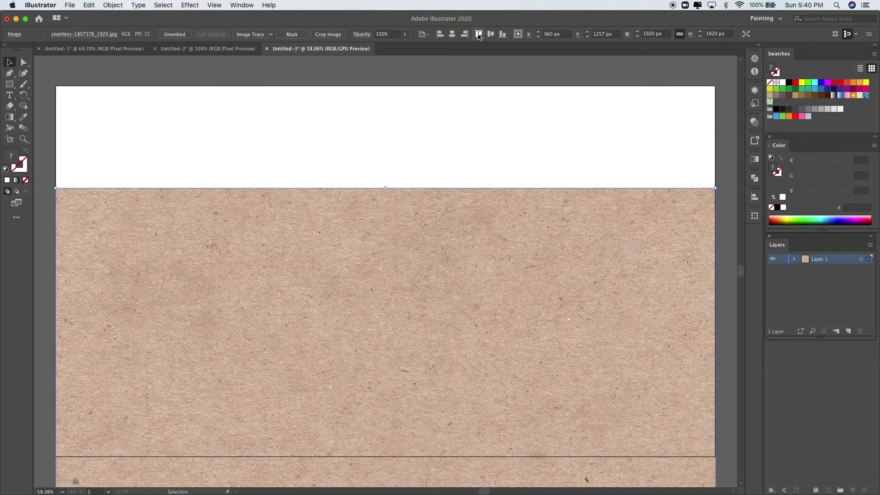
{"action": "left_click", "coordinate": [478, 34]}
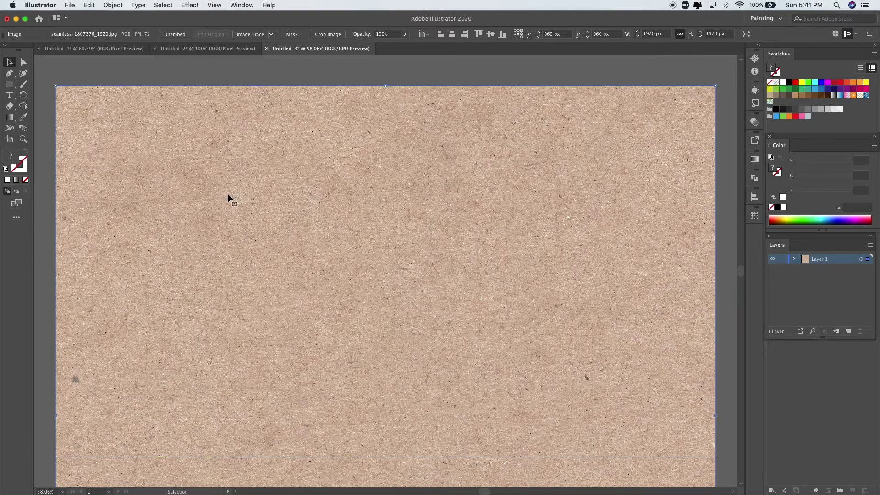
{"action": "key", "text": "super+minus"}
{"action": "key", "text": "super+minus"}
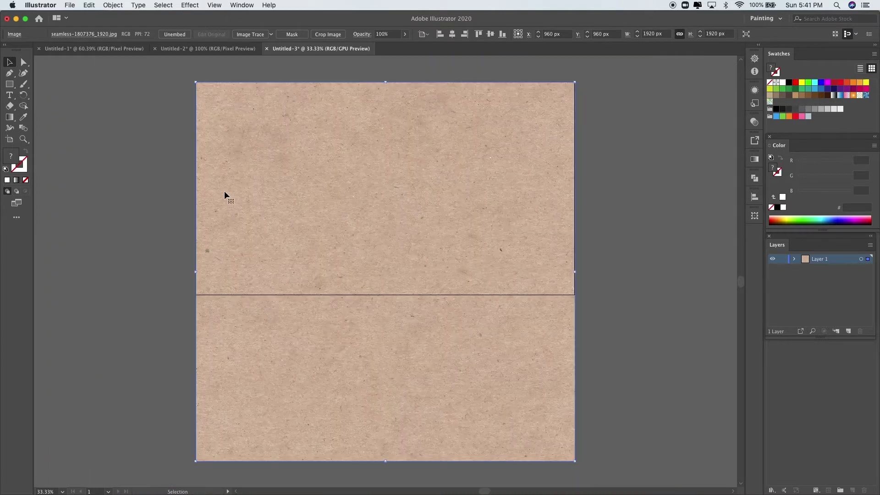
Step: Draw a 1920 by 1080 rectangle aligned to the artboard's centre and top
{"action": "left_click", "coordinate": [143, 122]}
{"action": "left_click", "coordinate": [235, 118]}
{"action": "left_click", "coordinate": [166, 118]}
{"action": "key", "text": "m"}
{"action": "left_click", "coordinate": [257, 159]}
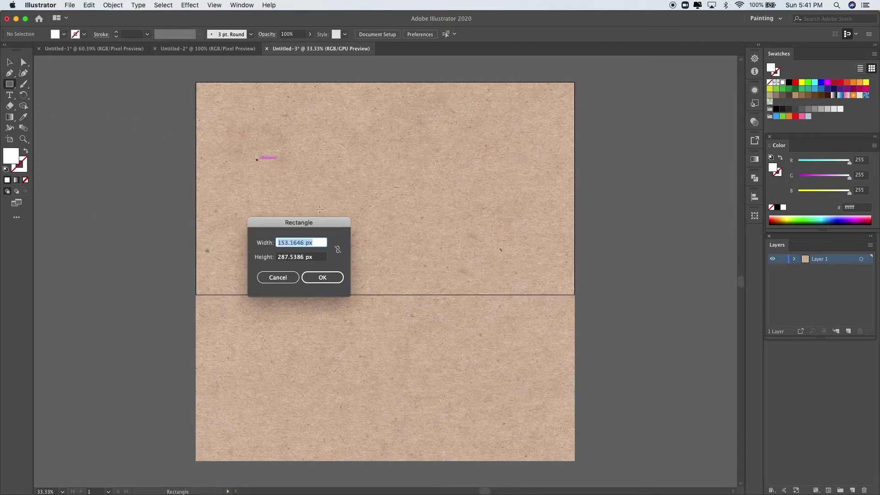
{"action": "type", "text": "1920"}
{"action": "left_click", "coordinate": [316, 258]}
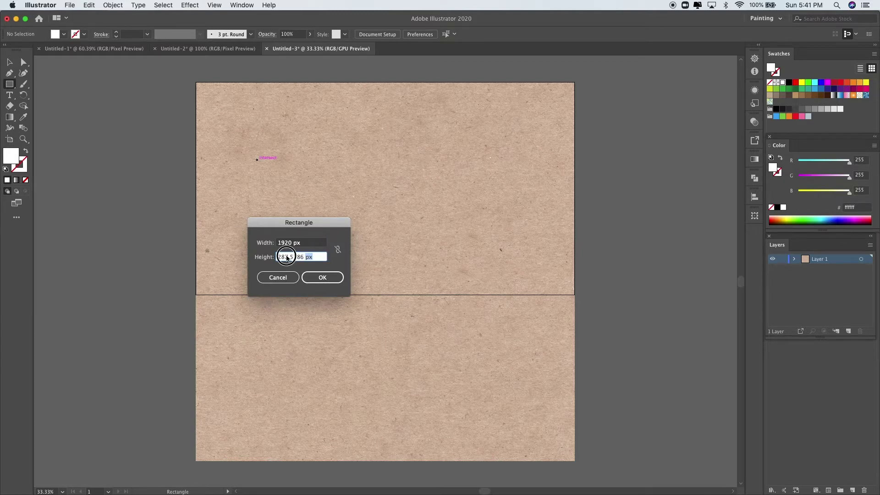
{"action": "type", "text": "1080"}
{"action": "left_click", "coordinate": [328, 277]}
{"action": "left_click", "coordinate": [10, 62]}
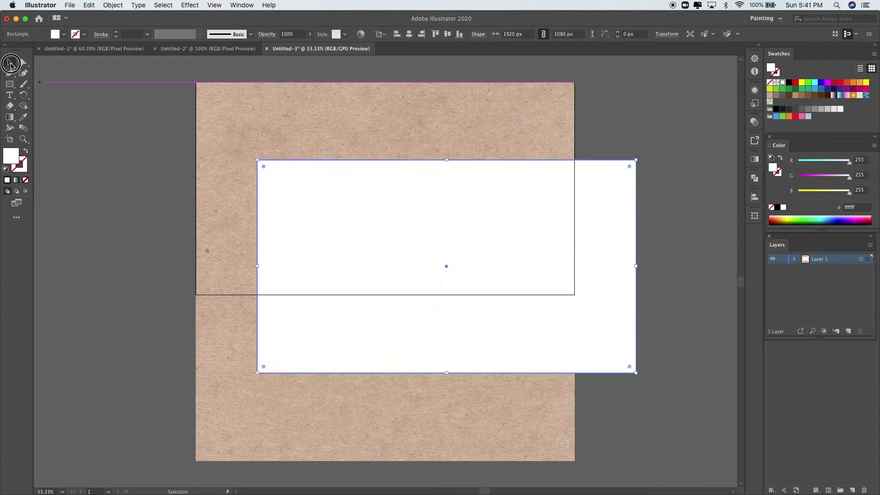
{"action": "left_click", "coordinate": [396, 34]}
{"action": "left_click", "coordinate": [435, 34]}
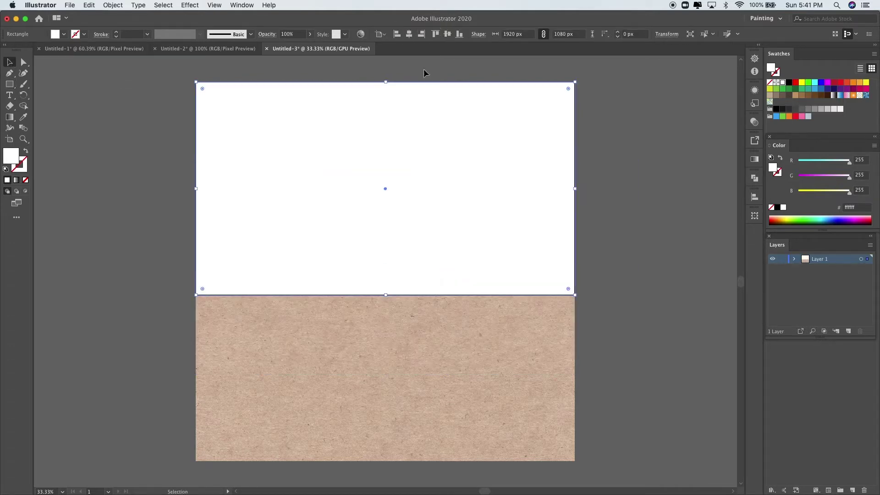
Step: Make a clipping mask from the rectangle and the kraft texture
{"action": "left_click", "coordinate": [142, 90]}
{"action": "left_click_drag", "start_coordinate": [140, 112], "coordinate": [345, 351]}
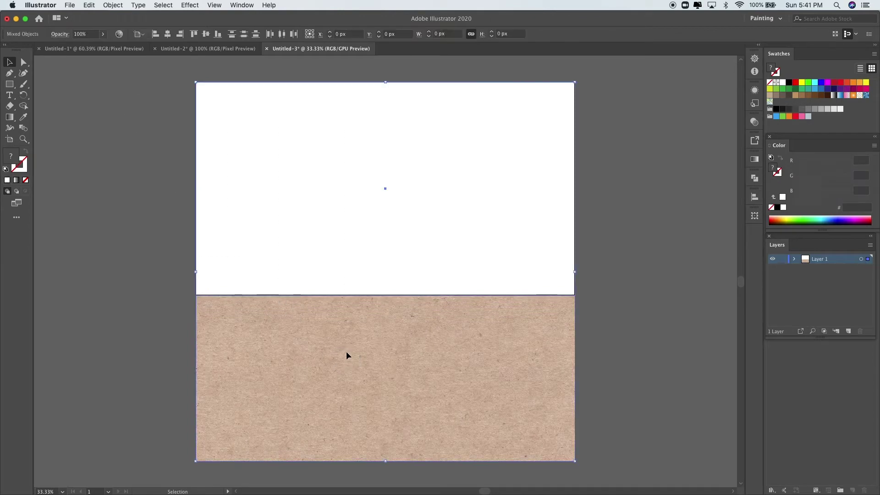
{"action": "right_click", "coordinate": [302, 239]}
{"action": "left_click", "coordinate": [341, 319]}
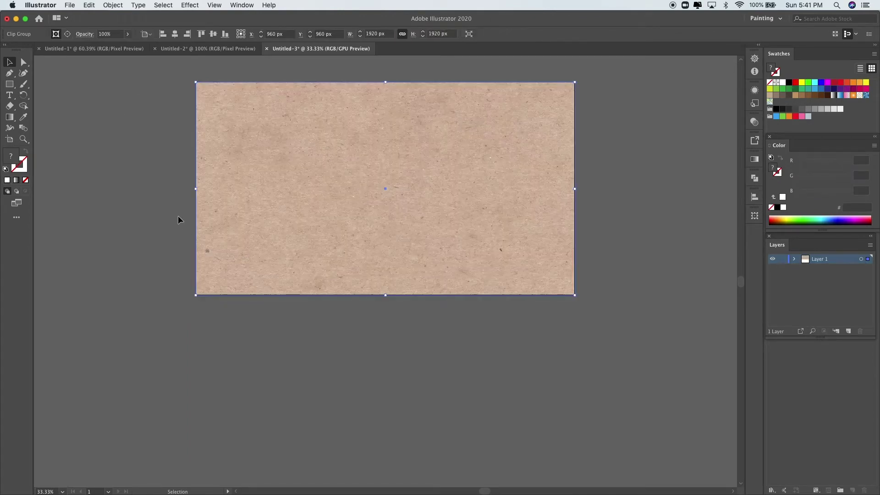
{"action": "left_click", "coordinate": [171, 211]}
{"action": "left_click", "coordinate": [350, 157]}
{"action": "left_click", "coordinate": [156, 157]}
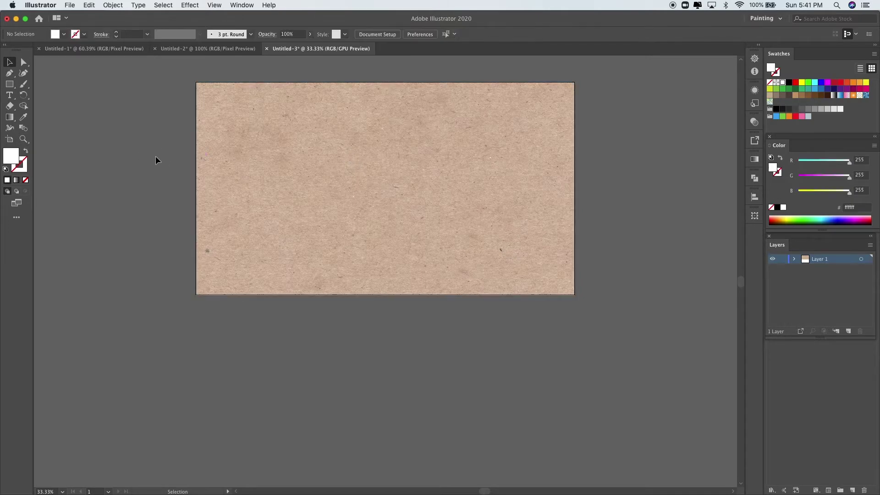
Step: Lock the clipped kraft-paper background with Object > Lock > Selection
{"action": "scroll", "coordinate": [311, 161], "scroll_direction": "up", "scroll_amount": 2}
{"action": "scroll", "coordinate": [310, 160], "scroll_direction": "up", "scroll_amount": 2}
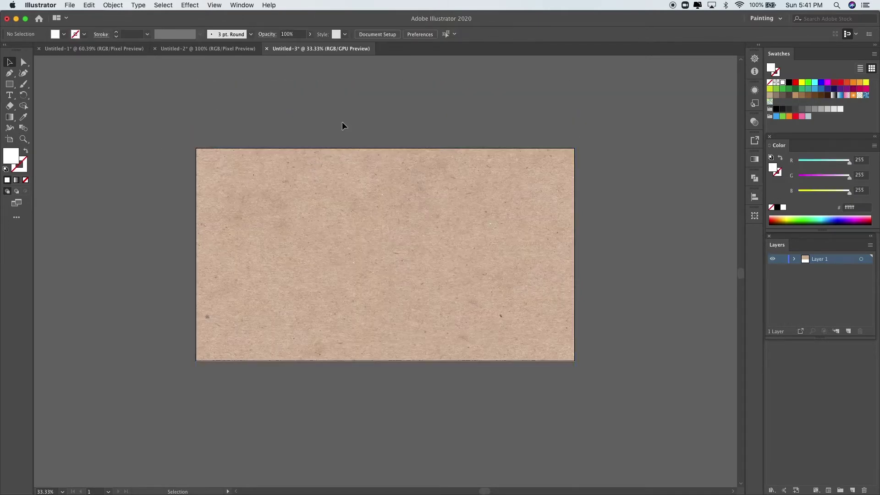
{"action": "left_click", "coordinate": [295, 191]}
{"action": "left_click", "coordinate": [122, 5]}
{"action": "mouse_move", "coordinate": [115, 65]}
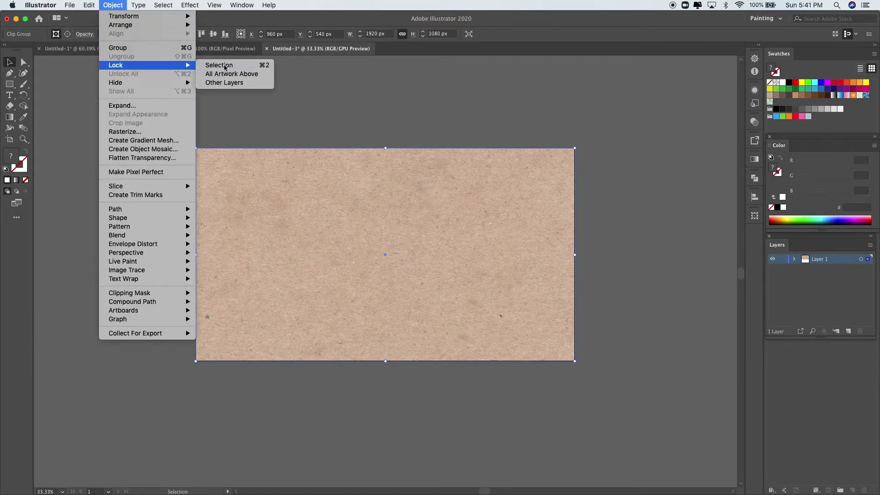
{"action": "left_click", "coordinate": [222, 66]}
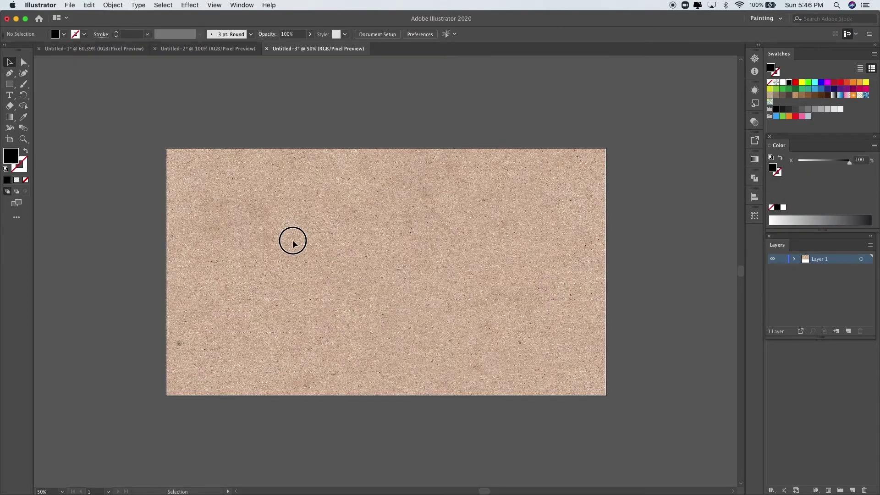
Step: Type BUFT, enlarge it to headline size, and centre it on the artboard
{"action": "left_click", "coordinate": [10, 96]}
{"action": "left_click", "coordinate": [346, 249]}
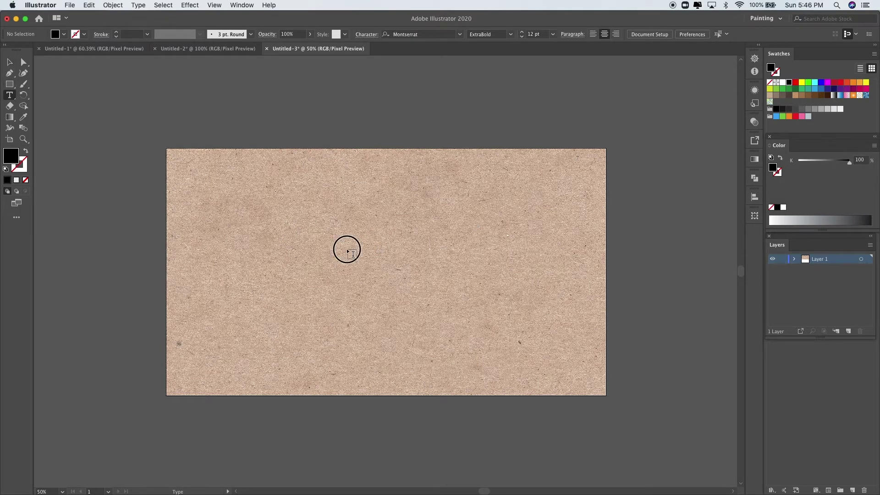
{"action": "type", "text": "GIFT"}
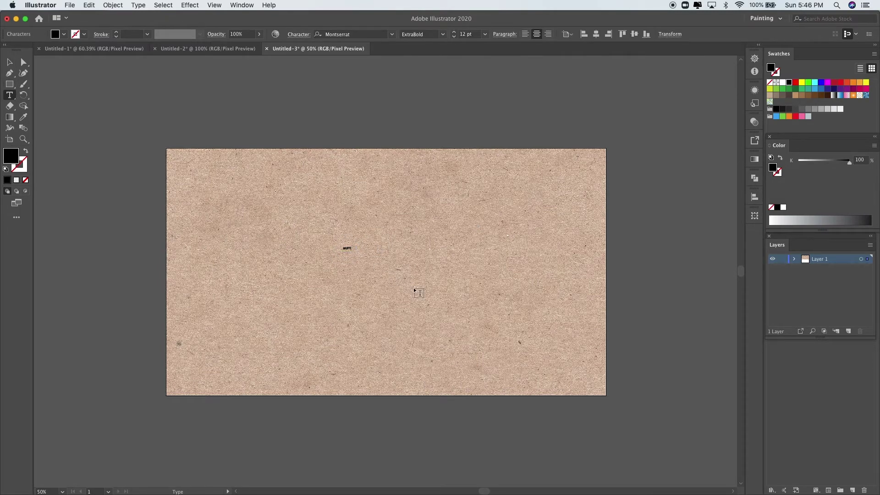
{"action": "key", "text": "Escape"}
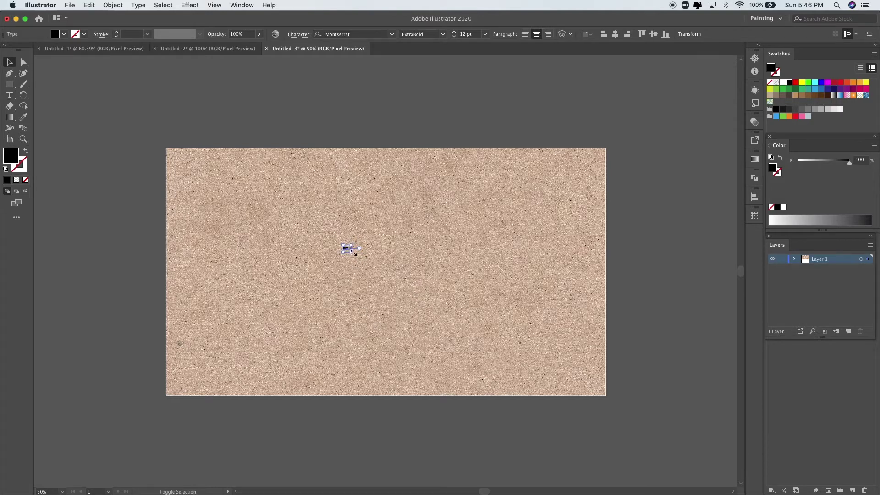
{"action": "mouse_move", "coordinate": [352, 251]}
{"action": "left_mouse_down"}
{"action": "mouse_move", "coordinate": [489, 356]}
{"action": "mouse_move", "coordinate": [450, 377]}
{"action": "left_mouse_up"}
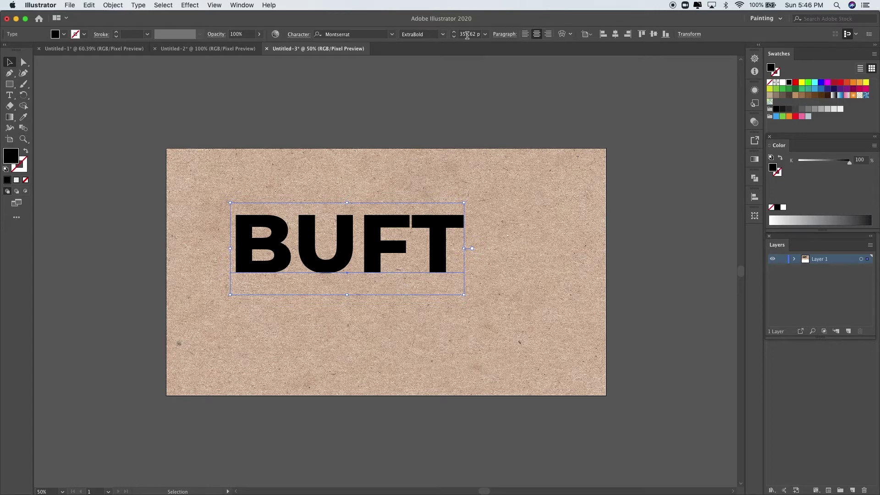
{"action": "left_click", "coordinate": [615, 34]}
{"action": "left_click", "coordinate": [653, 34]}
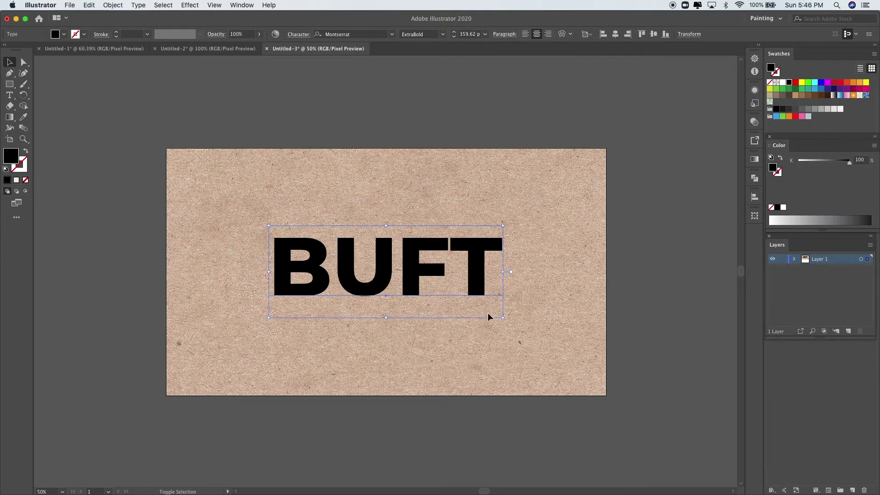
{"action": "left_click_drag", "start_coordinate": [503, 318], "coordinate": [544, 355]}
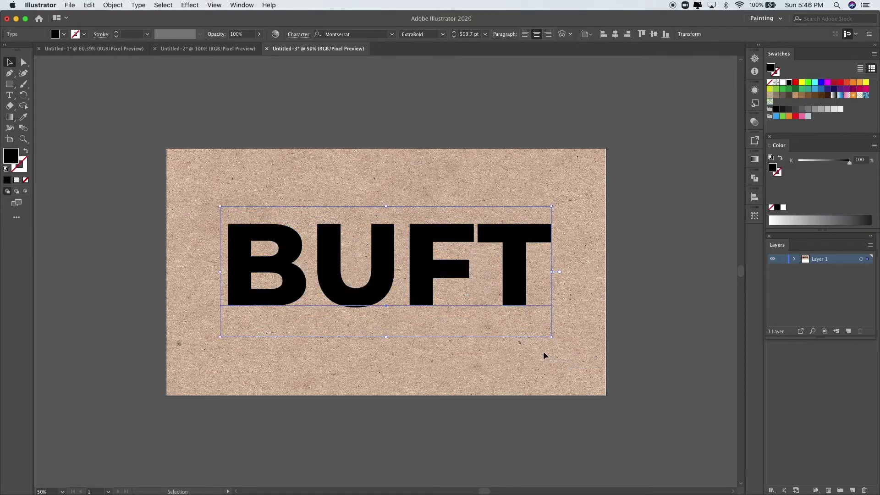
Step: Convert the BUFT text to outlines and ungroup it into separate letters
{"action": "right_click", "coordinate": [423, 283]}
{"action": "left_click", "coordinate": [455, 343]}
{"action": "right_click", "coordinate": [423, 274]}
{"action": "left_click", "coordinate": [456, 348]}
{"action": "left_click", "coordinate": [401, 334]}
{"action": "left_click", "coordinate": [215, 7]}
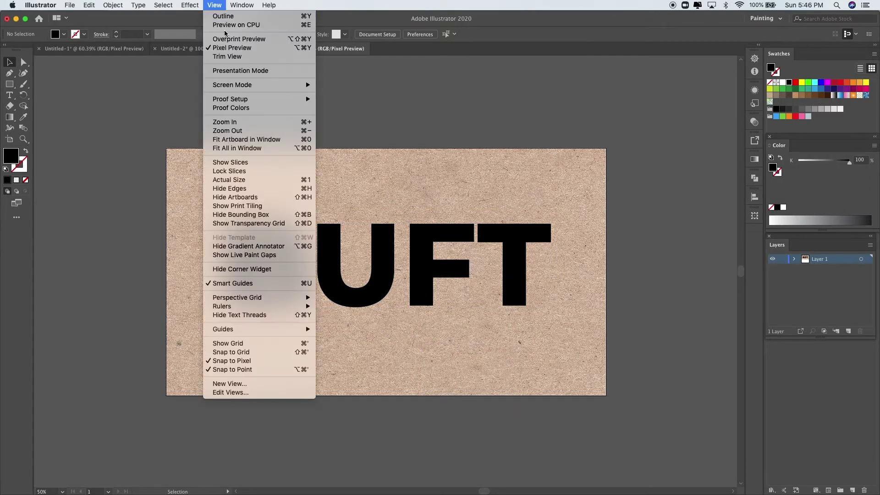
Step: Switch to Outline view and zoom in on the BUFT letters
{"action": "left_click", "coordinate": [231, 16]}
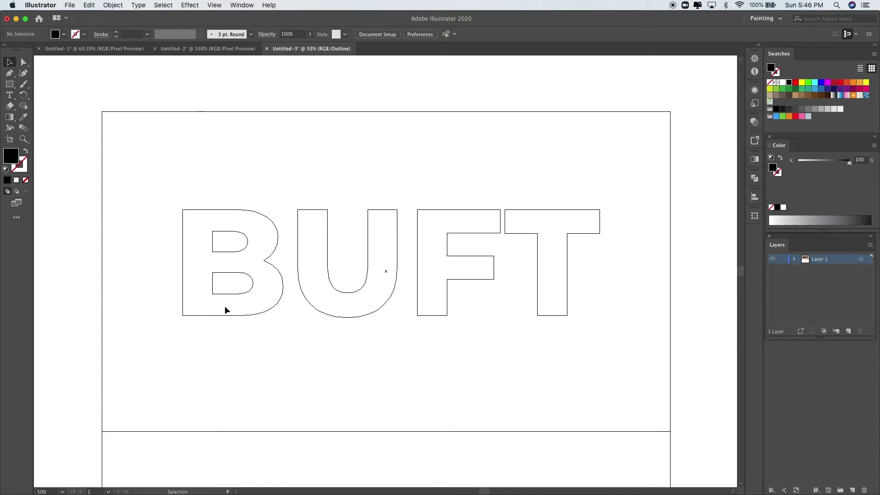
{"action": "left_click", "coordinate": [23, 139]}
{"action": "left_click", "coordinate": [205, 251]}
{"action": "mouse_move", "coordinate": [566, 309]}
{"action": "left_mouse_down"}
{"action": "mouse_move", "coordinate": [440, 308]}
{"action": "mouse_move", "coordinate": [343, 295]}
{"action": "left_mouse_up"}
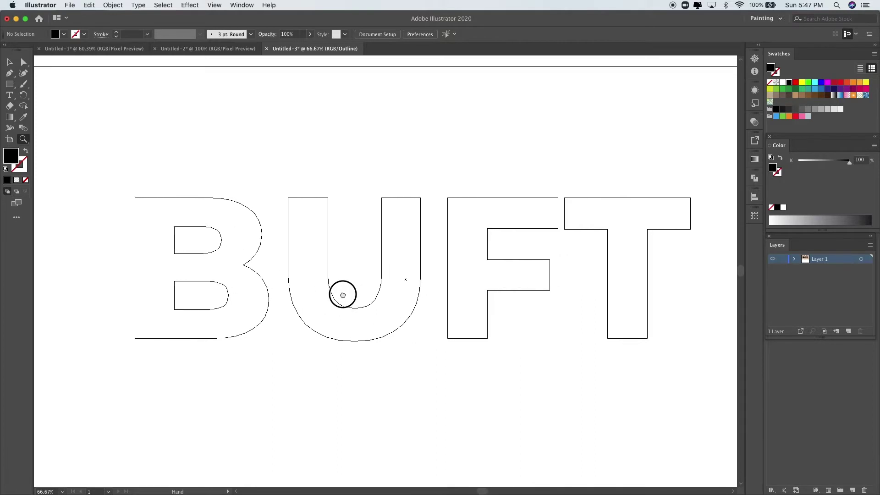
{"action": "left_click", "coordinate": [9, 62]}
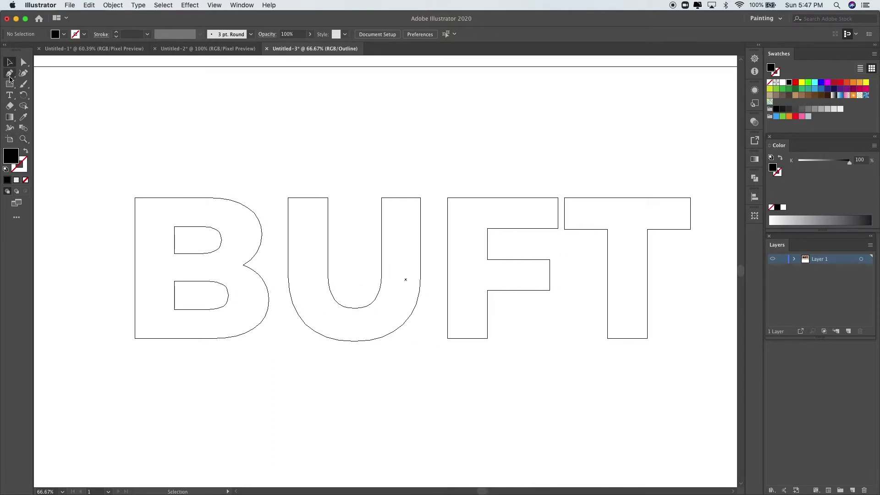
Step: Draw vertical Pen lines through the middle of the B and the U
{"action": "left_click", "coordinate": [10, 73]}
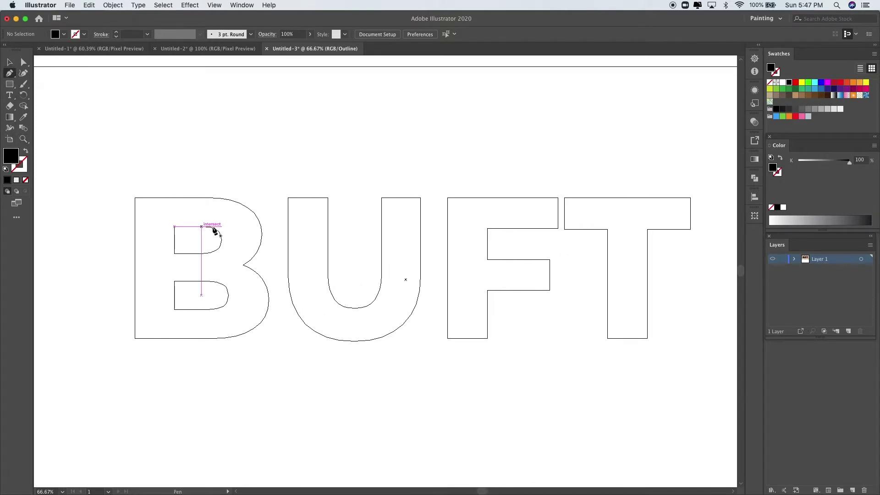
{"action": "left_click", "coordinate": [173, 191]}
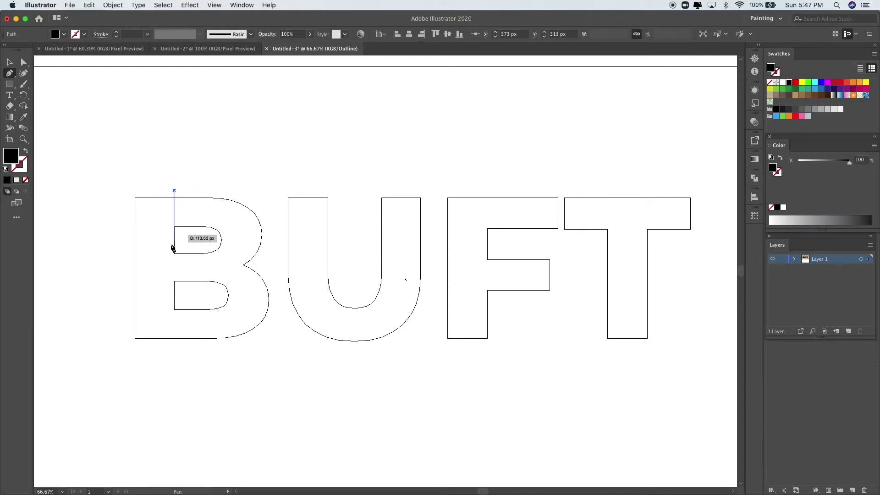
{"action": "left_click", "coordinate": [173, 369]}
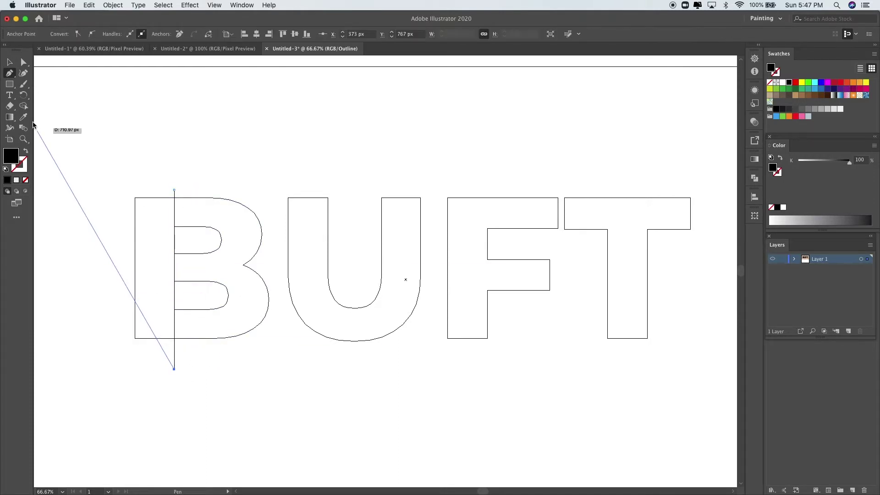
{"action": "key", "text": "Escape"}
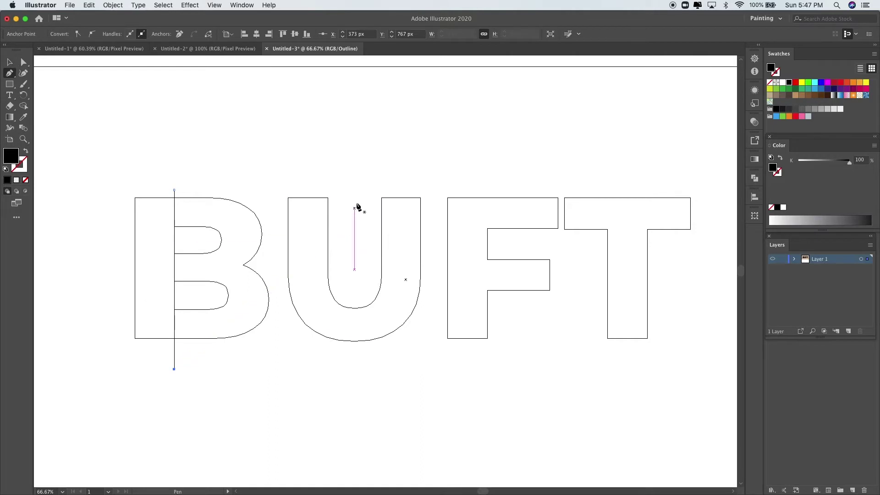
{"action": "left_click", "coordinate": [355, 205]}
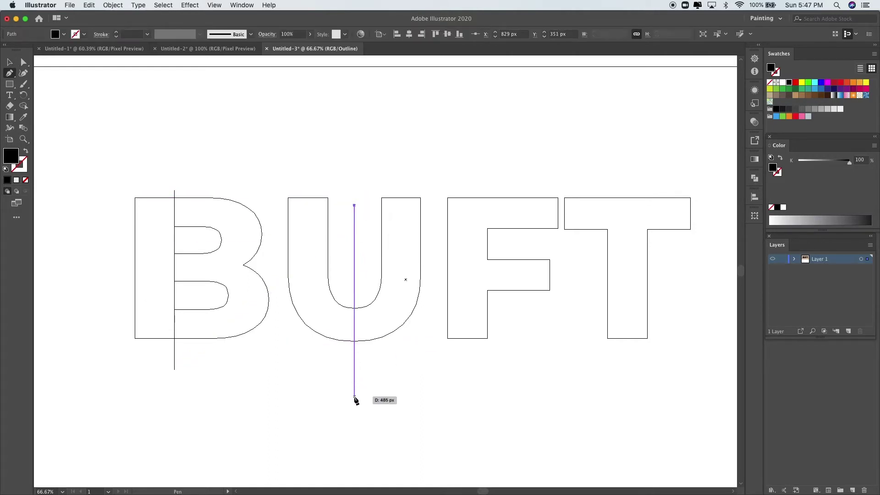
{"action": "left_click", "coordinate": [354, 395]}
{"action": "key", "text": "Escape"}
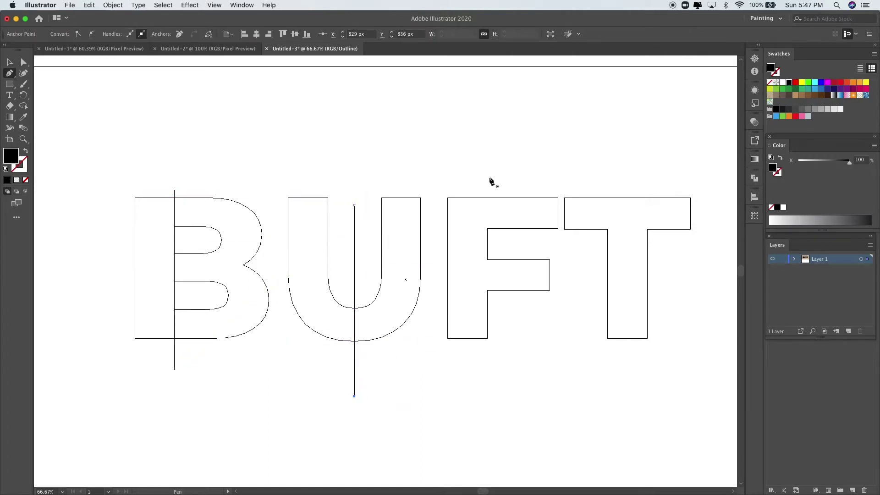
Step: Draw vertical lines through the stems of the F and the T
{"action": "left_click", "coordinate": [489, 179]}
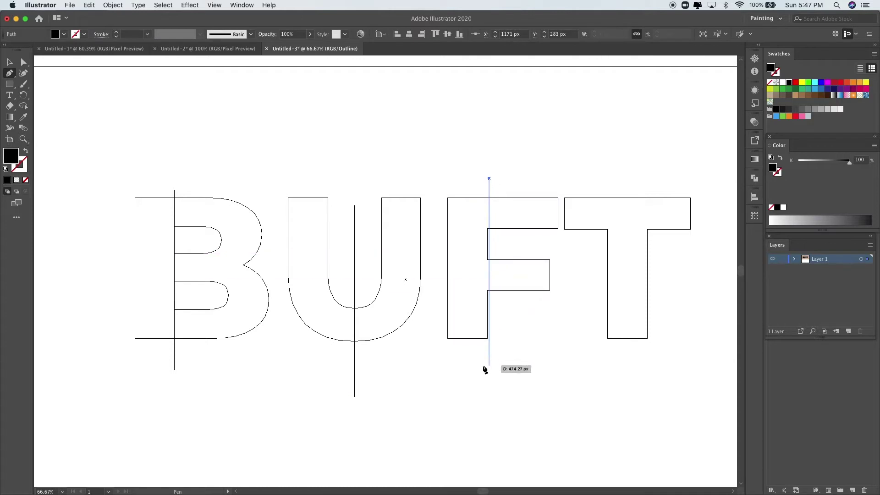
{"action": "left_click", "coordinate": [488, 381]}
{"action": "key", "text": "Escape"}
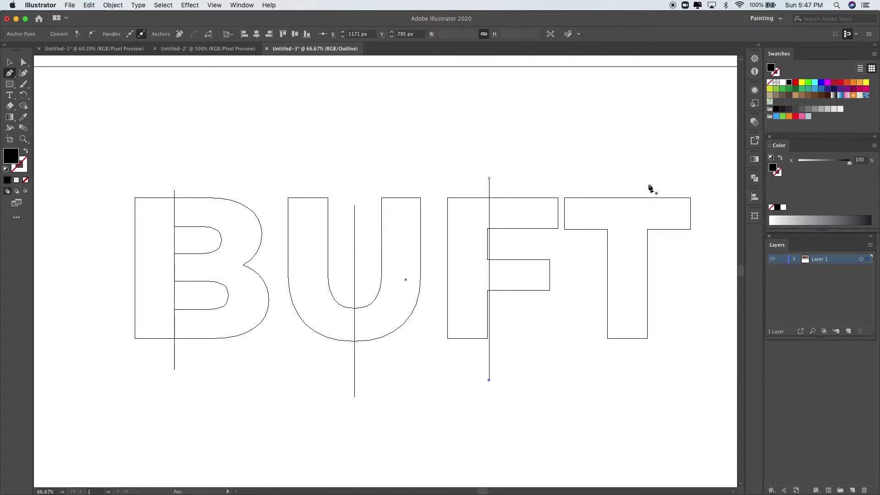
{"action": "left_click", "coordinate": [648, 184]}
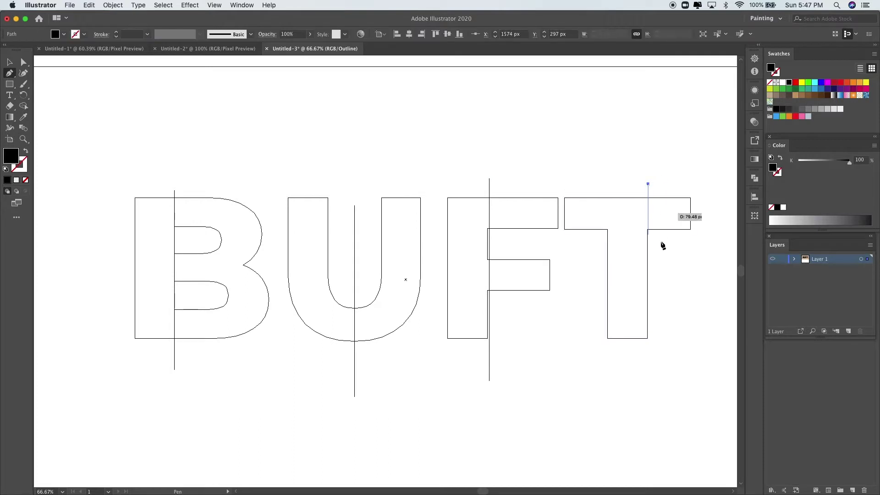
{"action": "left_click", "coordinate": [648, 369]}
{"action": "left_click_drag", "start_coordinate": [660, 370], "coordinate": [660, 370]}
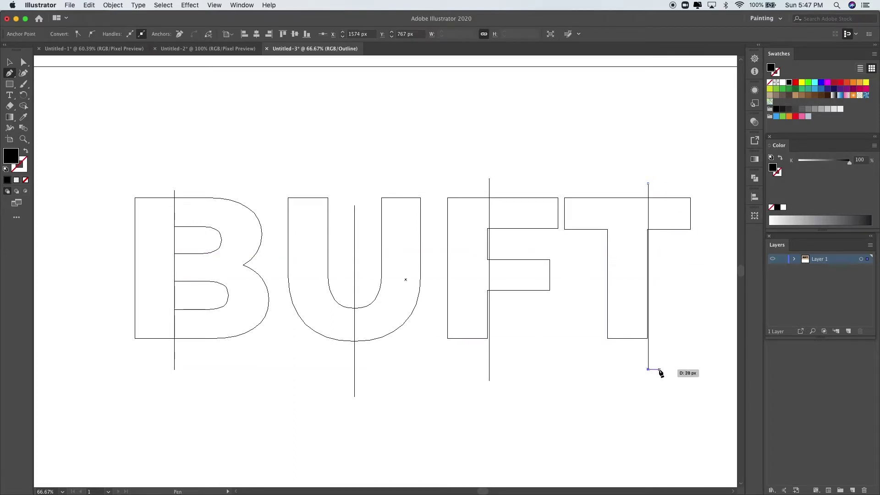
{"action": "left_click", "coordinate": [9, 62]}
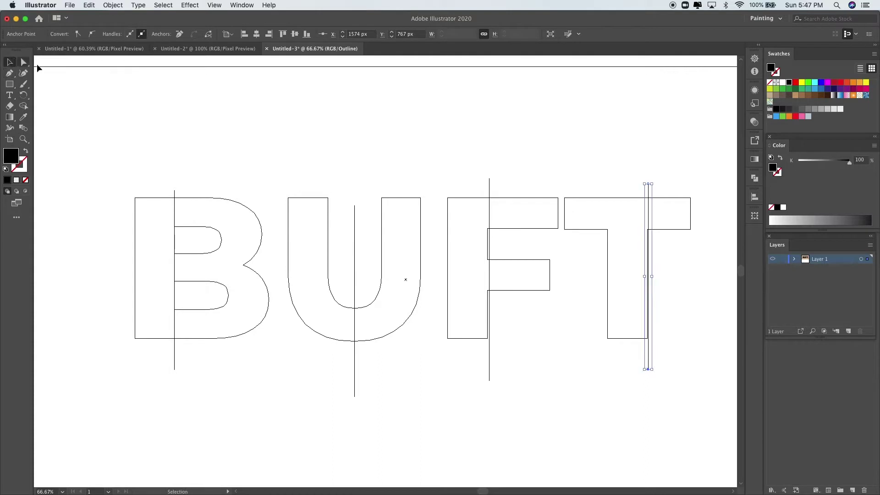
{"action": "left_click", "coordinate": [210, 138]}
{"action": "left_click", "coordinate": [214, 5]}
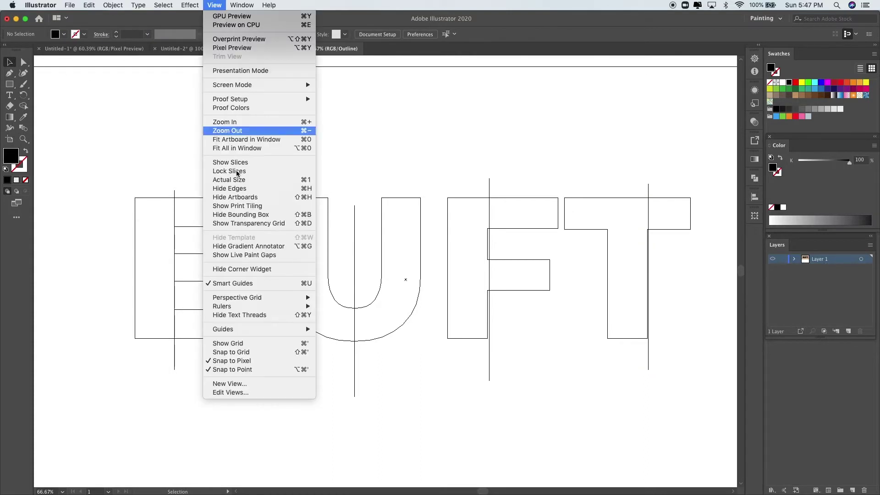
Step: Snap the B and U splitting lines onto their inner stem edges
{"action": "left_click", "coordinate": [251, 353]}
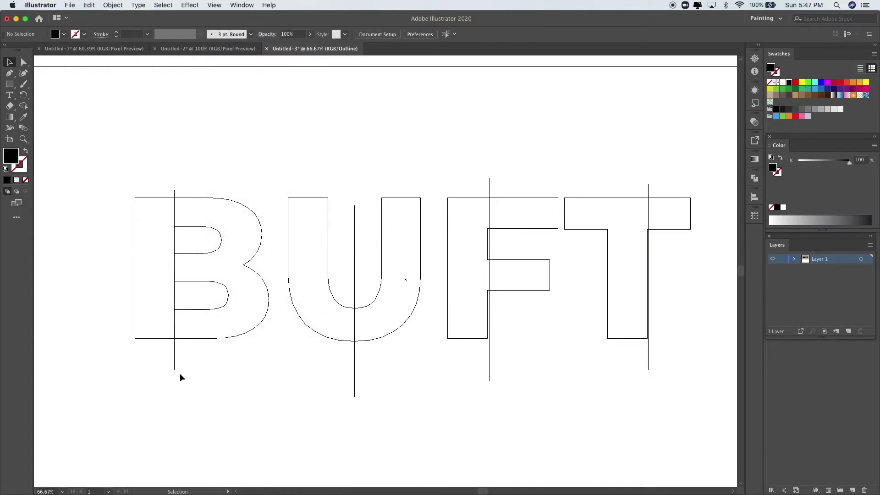
{"action": "left_click", "coordinate": [24, 137]}
{"action": "left_click", "coordinate": [172, 297]}
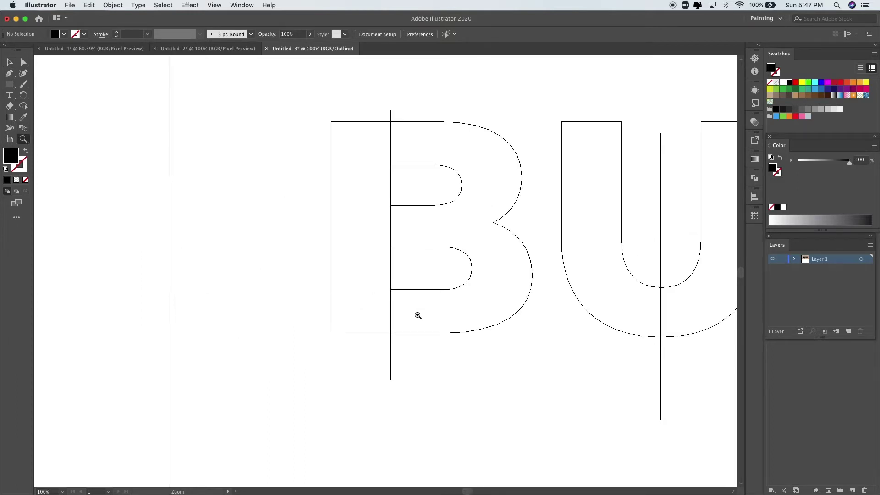
{"action": "left_click_drag", "start_coordinate": [391, 358], "coordinate": [397, 347]}
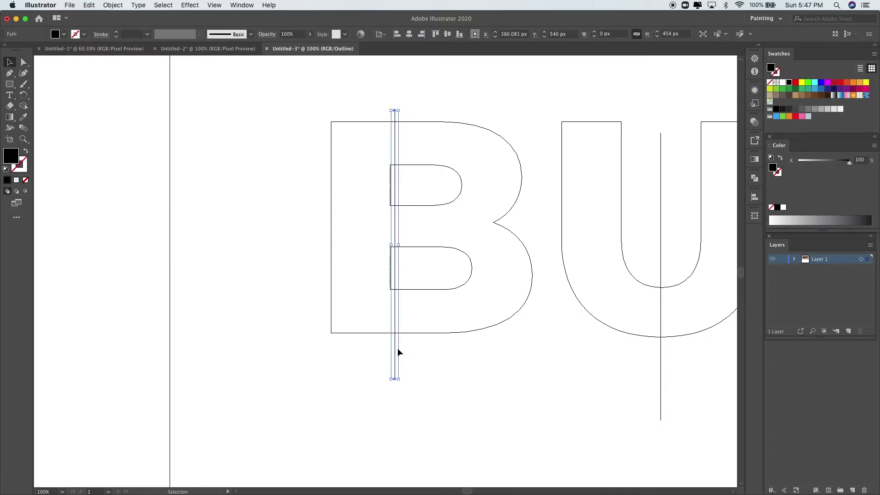
{"action": "left_click_drag", "start_coordinate": [397, 347], "coordinate": [390, 351]}
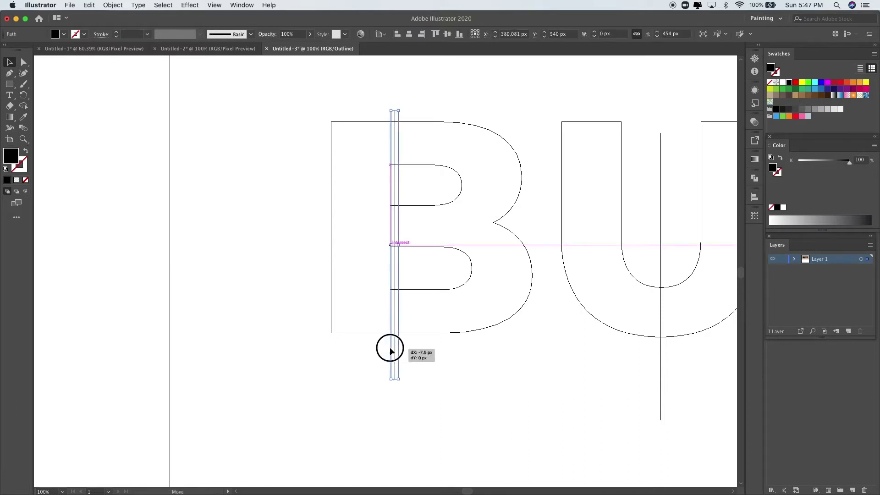
{"action": "left_click", "coordinate": [447, 372]}
{"action": "left_click_drag", "start_coordinate": [662, 354], "coordinate": [663, 353]}
{"action": "left_click", "coordinate": [580, 377]}
Step: Move the F and T splitting lines onto their stem edges
{"action": "key", "text": "space"}
{"action": "left_click_drag", "start_coordinate": [580, 376], "coordinate": [247, 330]}
{"action": "mouse_move", "coordinate": [480, 314]}
{"action": "left_mouse_down"}
{"action": "mouse_move", "coordinate": [411, 358]}
{"action": "mouse_move", "coordinate": [457, 365]}
{"action": "left_mouse_up"}
{"action": "left_click", "coordinate": [518, 355]}
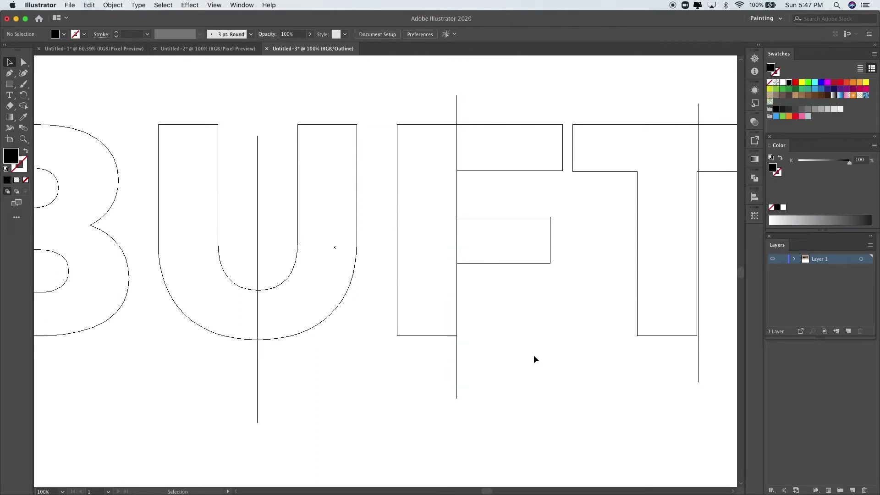
{"action": "left_click", "coordinate": [698, 362]}
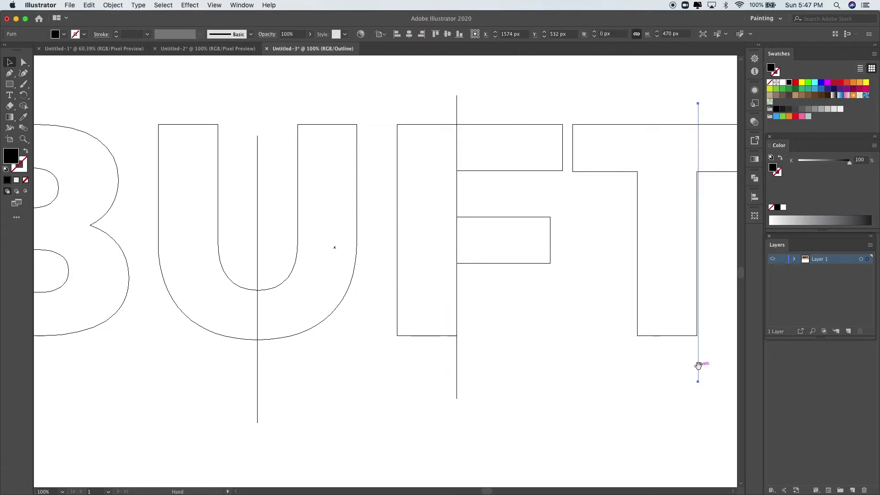
{"action": "left_click_drag", "start_coordinate": [698, 365], "coordinate": [696, 370]}
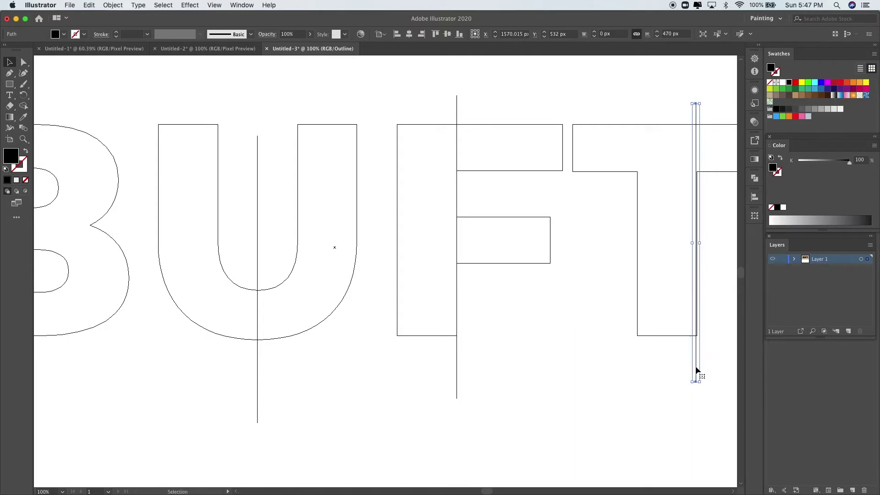
{"action": "left_click", "coordinate": [645, 407]}
{"action": "left_click_drag", "start_coordinate": [634, 366], "coordinate": [519, 368]}
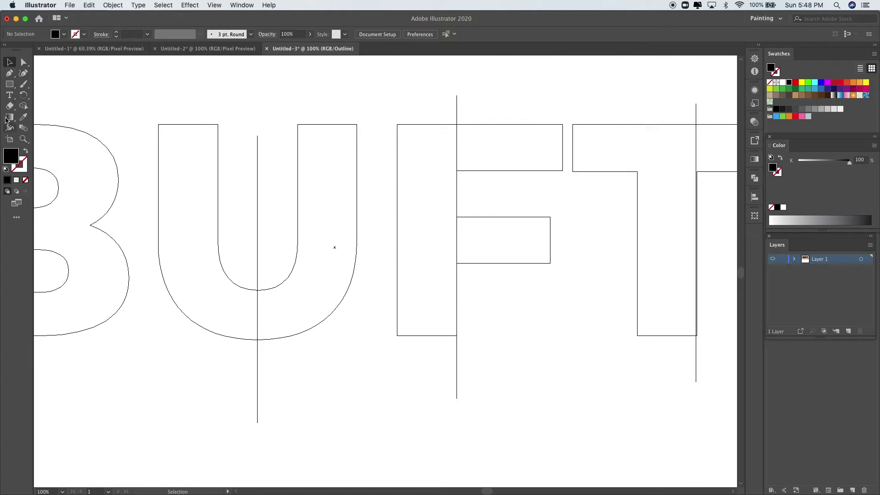
{"action": "left_click_drag", "start_coordinate": [590, 242], "coordinate": [336, 242]}
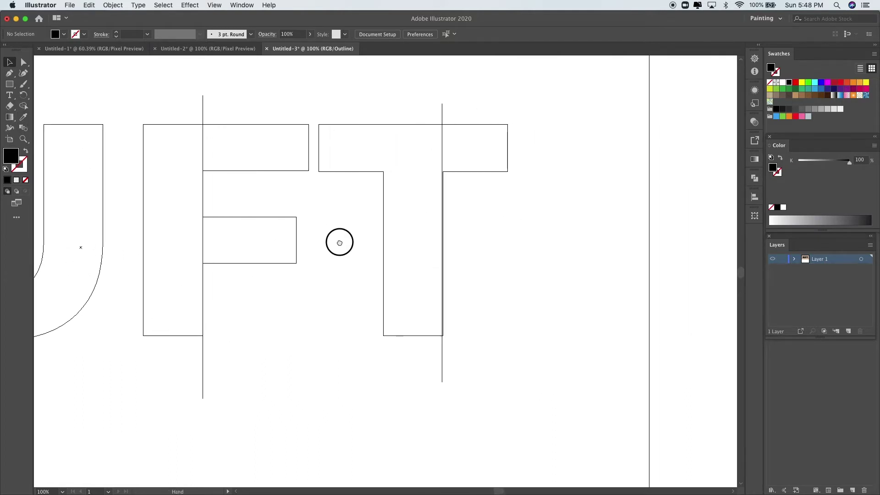
{"action": "left_click_drag", "start_coordinate": [443, 105], "coordinate": [444, 114]}
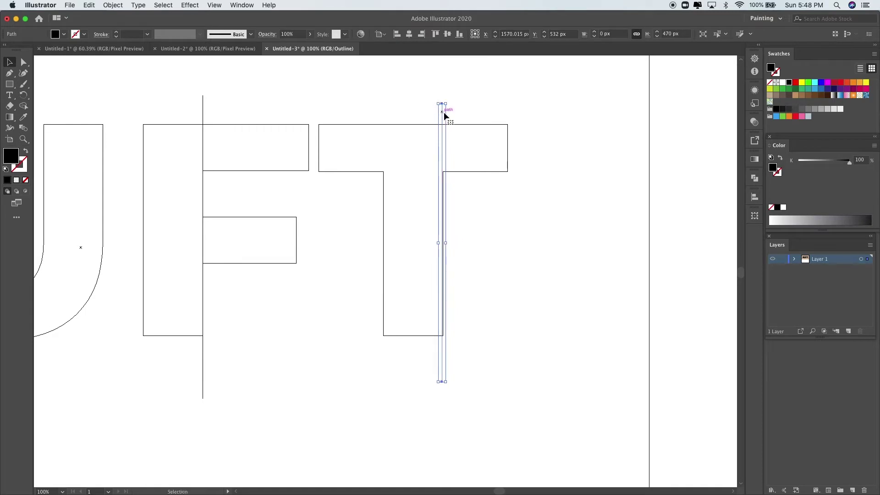
{"action": "left_click_drag", "start_coordinate": [444, 364], "coordinate": [444, 366]}
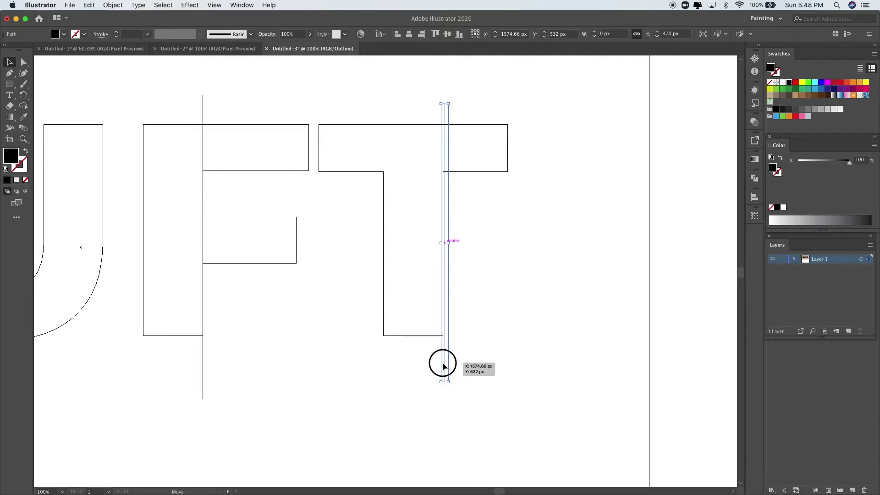
{"action": "left_click", "coordinate": [485, 359]}
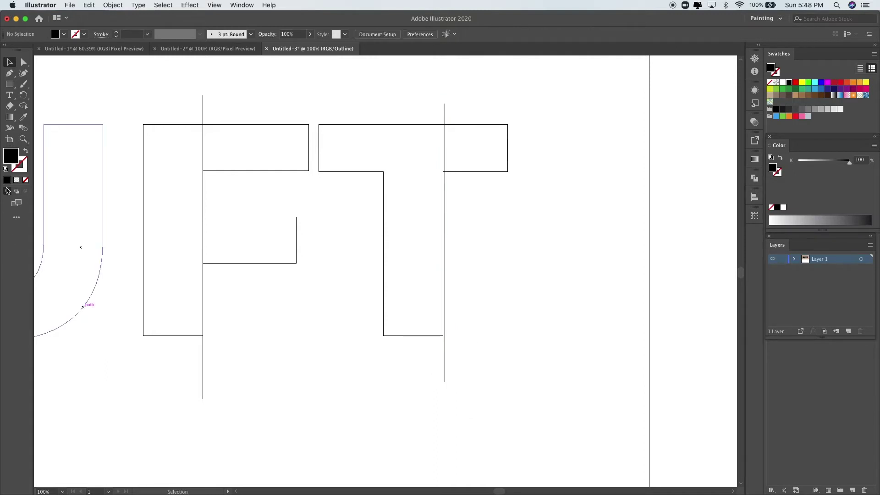
Step: Zoom in and fine-tune the T's line exactly onto its stem edge
{"action": "left_click", "coordinate": [23, 139]}
{"action": "left_click", "coordinate": [447, 334]}
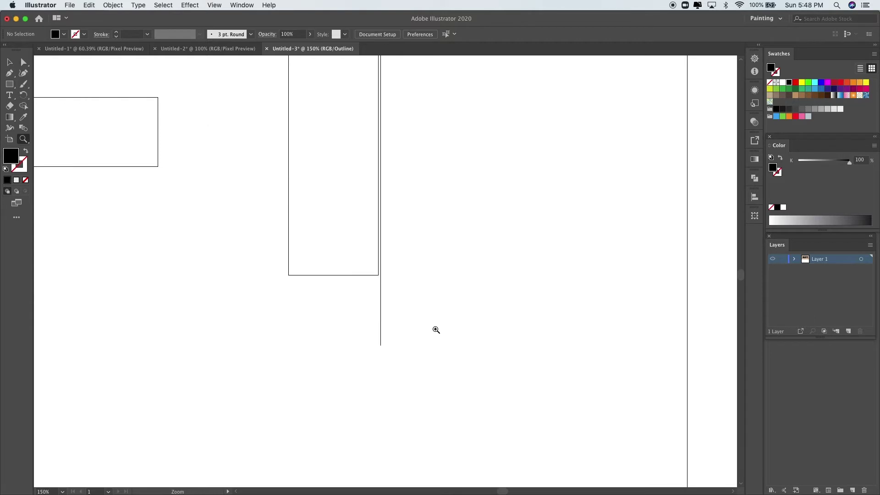
{"action": "left_click", "coordinate": [13, 61]}
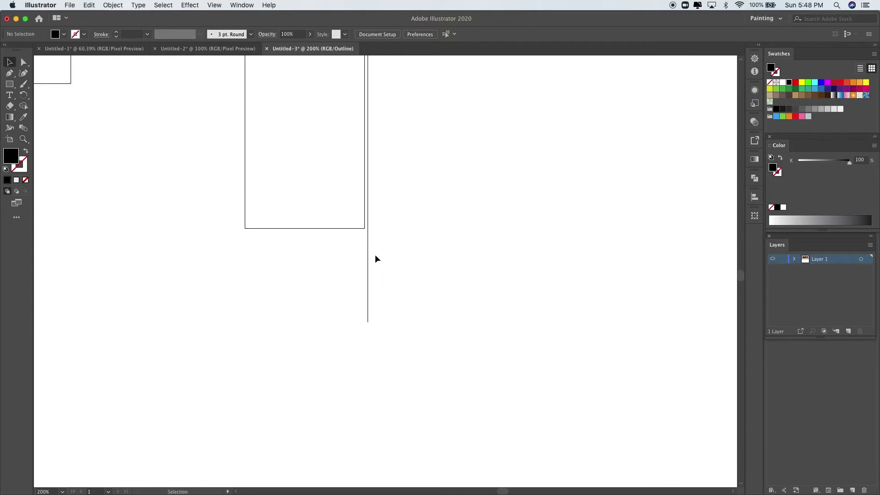
{"action": "left_click_drag", "start_coordinate": [367, 259], "coordinate": [364, 262]}
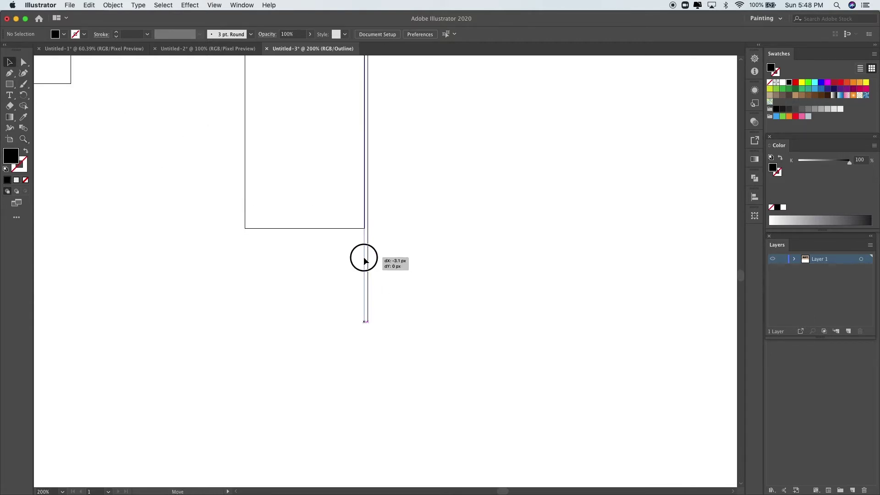
{"action": "left_click_drag", "start_coordinate": [364, 261], "coordinate": [365, 262]}
{"action": "left_click", "coordinate": [423, 257]}
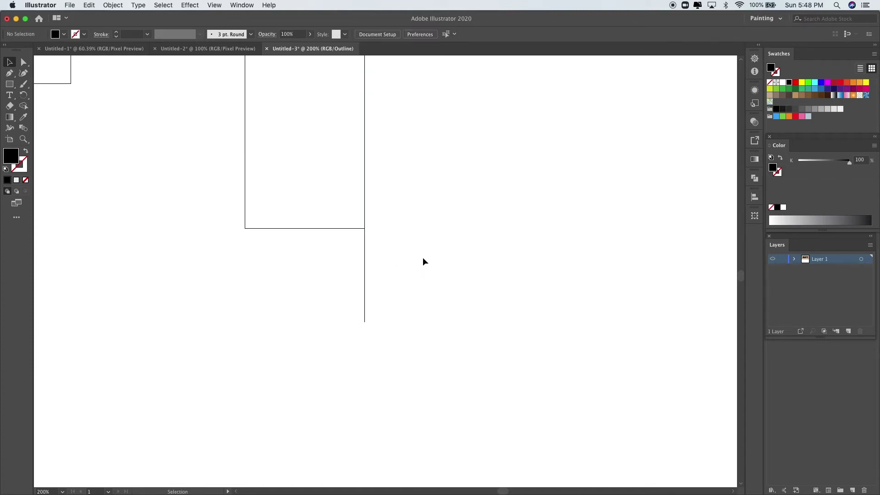
{"action": "key", "text": "super+minus"}
{"action": "key", "text": "super+minus"}
{"action": "key", "text": "super+minus"}
{"action": "key", "text": "super+minus"}
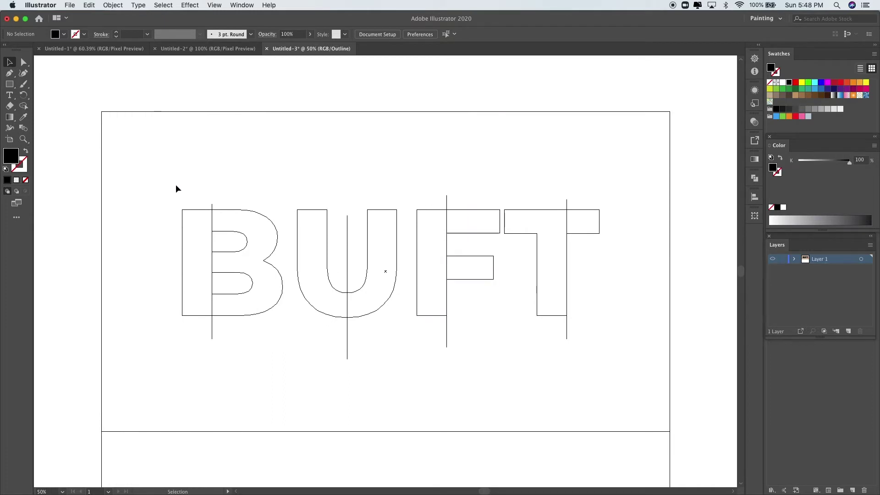
Step: Select the letters and lines and check the stray path ends above them
{"action": "mouse_move", "coordinate": [149, 179]}
{"action": "left_mouse_down"}
{"action": "mouse_move", "coordinate": [601, 391]}
{"action": "mouse_move", "coordinate": [635, 397]}
{"action": "left_mouse_up"}
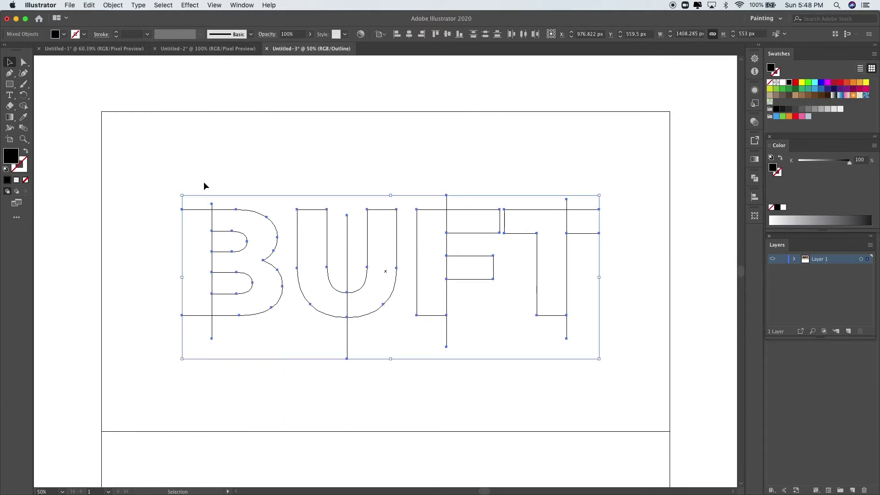
{"action": "left_click", "coordinate": [26, 106]}
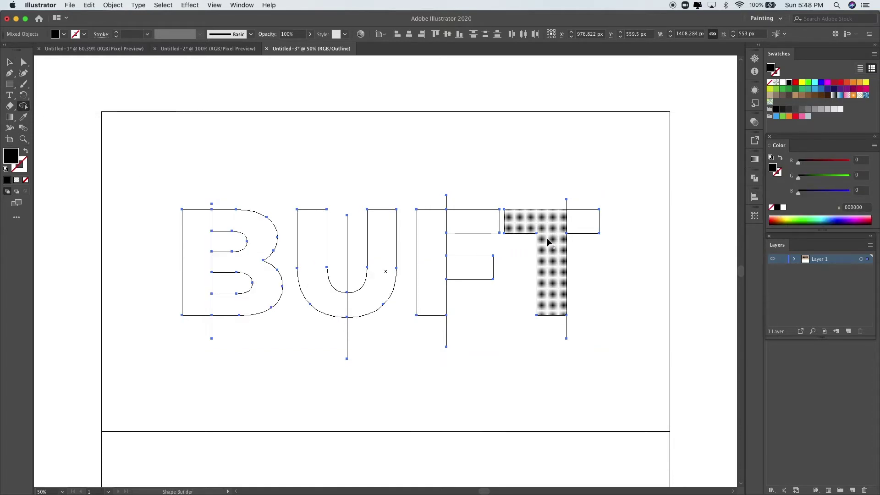
{"action": "left_click", "coordinate": [9, 62]}
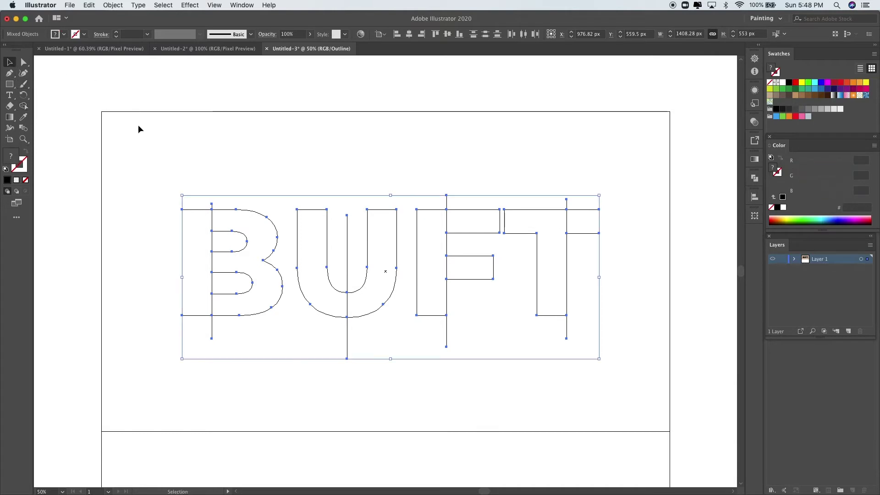
{"action": "left_click", "coordinate": [188, 168]}
{"action": "left_click_drag", "start_coordinate": [188, 169], "coordinate": [265, 198]}
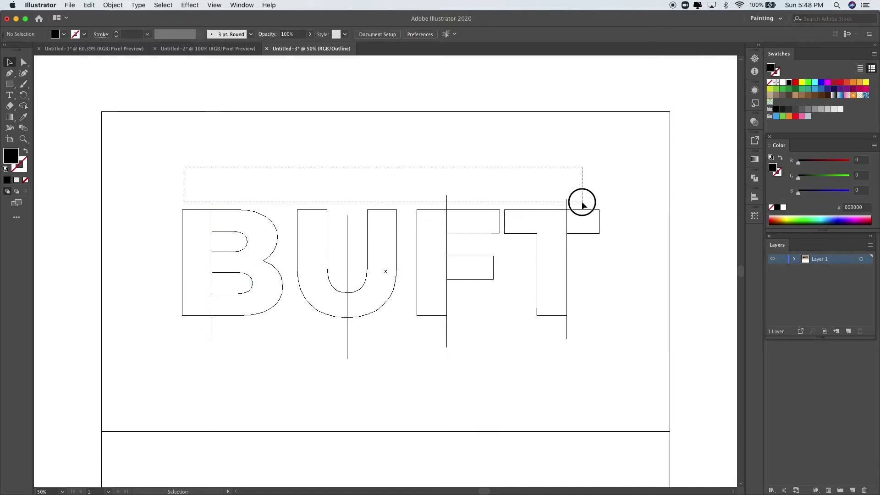
{"action": "left_click_drag", "start_coordinate": [527, 202], "coordinate": [573, 202]}
{"action": "left_click", "coordinate": [330, 202]}
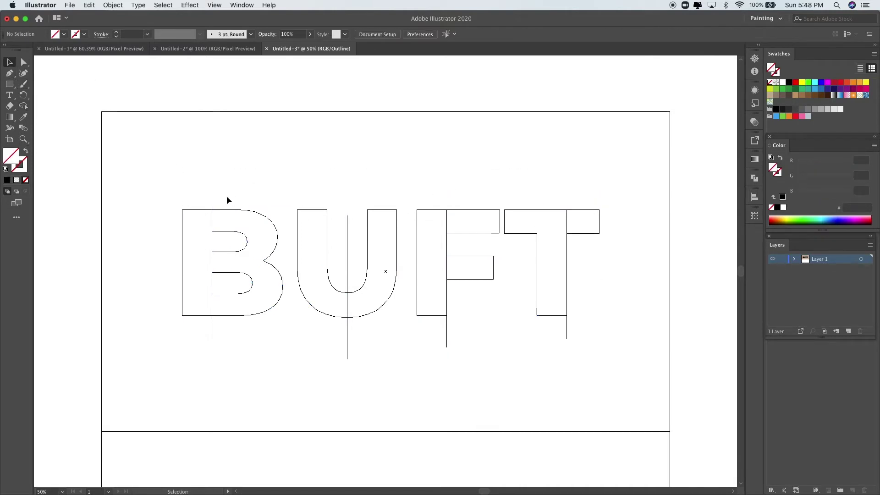
{"action": "left_click_drag", "start_coordinate": [206, 196], "coordinate": [222, 207]}
{"action": "left_click", "coordinate": [247, 341]}
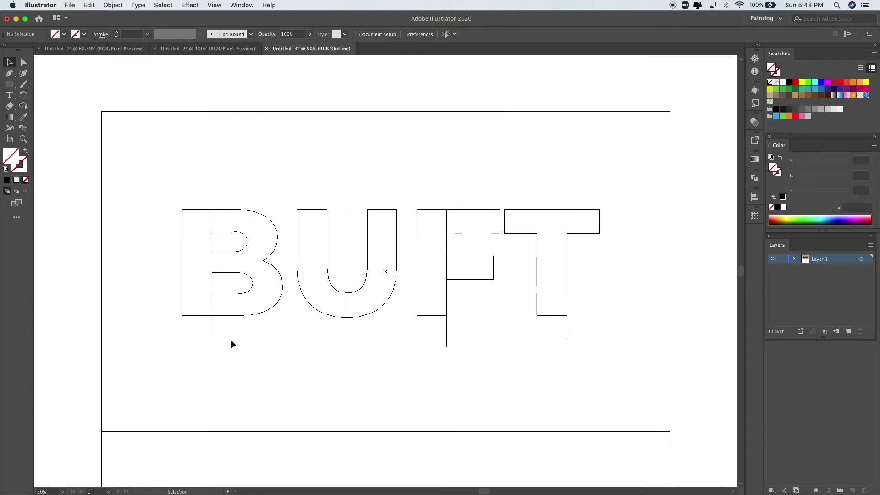
Step: Delete the line ends below the letters and the upper part of the U's line
{"action": "left_click_drag", "start_coordinate": [181, 330], "coordinate": [603, 385]}
{"action": "key", "text": "Delete"}
{"action": "left_click", "coordinate": [347, 236]}
{"action": "key", "text": "Delete"}
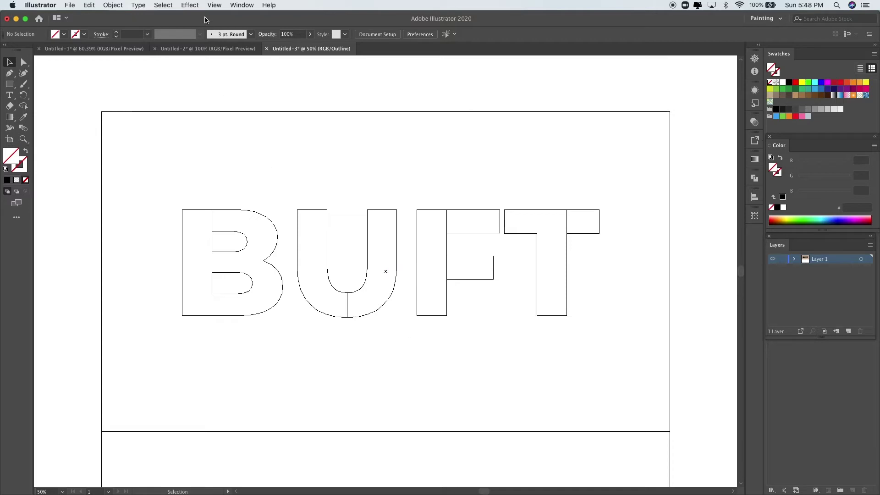
Step: Return to full preview and nudge the B's left stem piece back into line
{"action": "left_click", "coordinate": [214, 5]}
{"action": "left_click", "coordinate": [215, 15]}
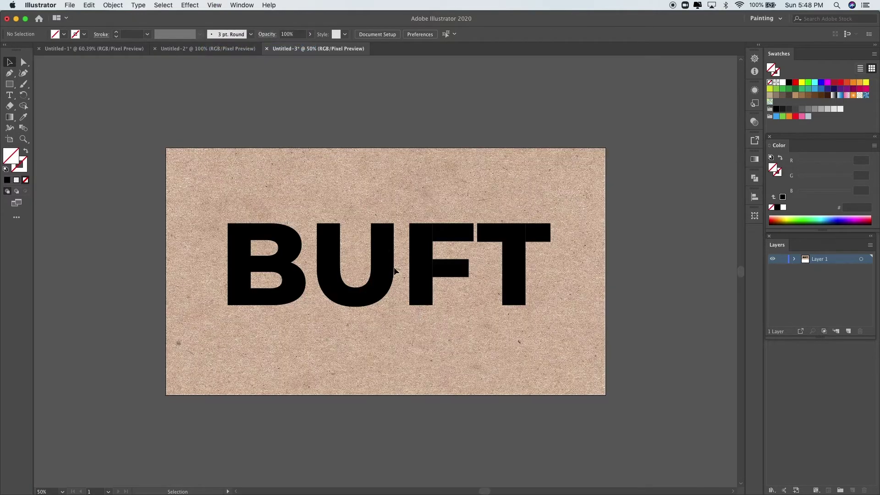
{"action": "left_click", "coordinate": [237, 269]}
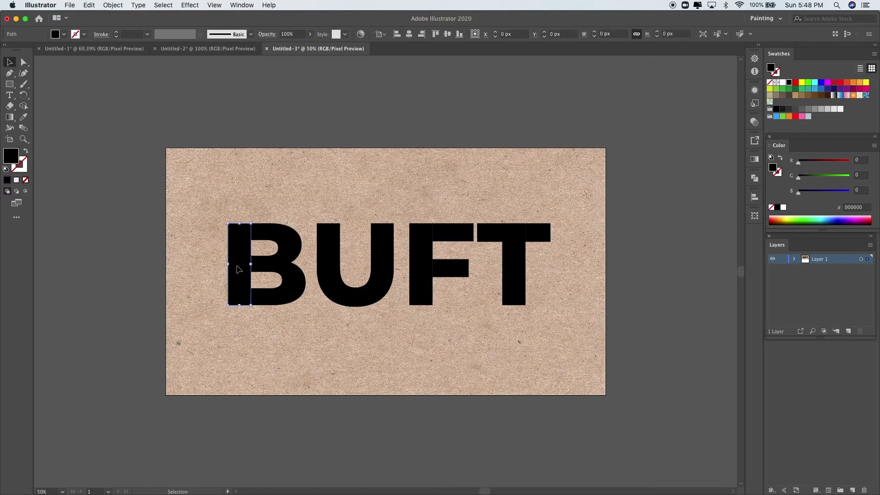
{"action": "left_click_drag", "start_coordinate": [237, 270], "coordinate": [240, 270]}
{"action": "left_click", "coordinate": [262, 321]}
Step: Group the left halves of B, U, F and T
{"action": "left_click", "coordinate": [240, 289]}
{"action": "left_click", "coordinate": [335, 278], "text": "shift"}
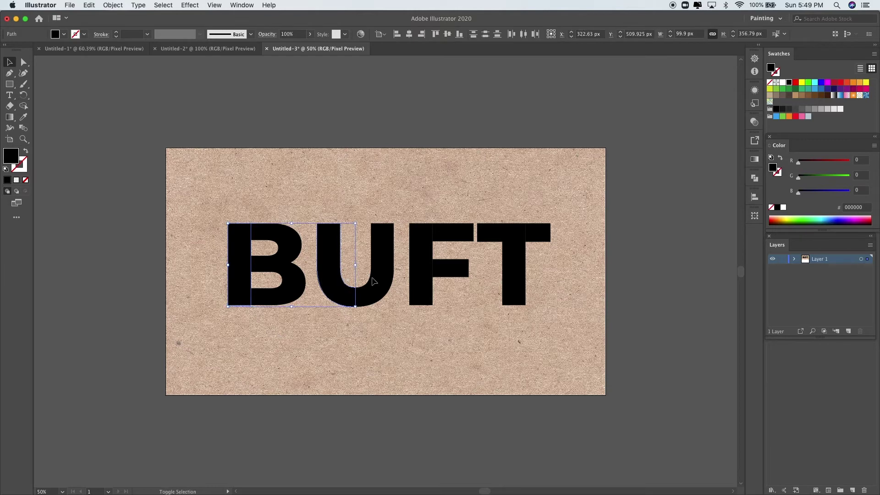
{"action": "left_click", "coordinate": [426, 270], "text": "shift"}
{"action": "left_click", "coordinate": [509, 268], "text": "shift"}
{"action": "right_click", "coordinate": [508, 266]}
{"action": "left_click", "coordinate": [540, 326]}
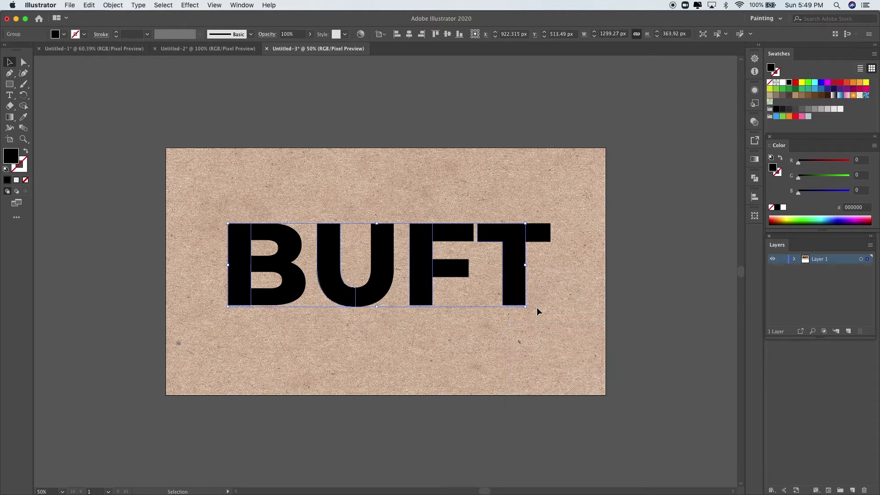
{"action": "left_click", "coordinate": [874, 54]}
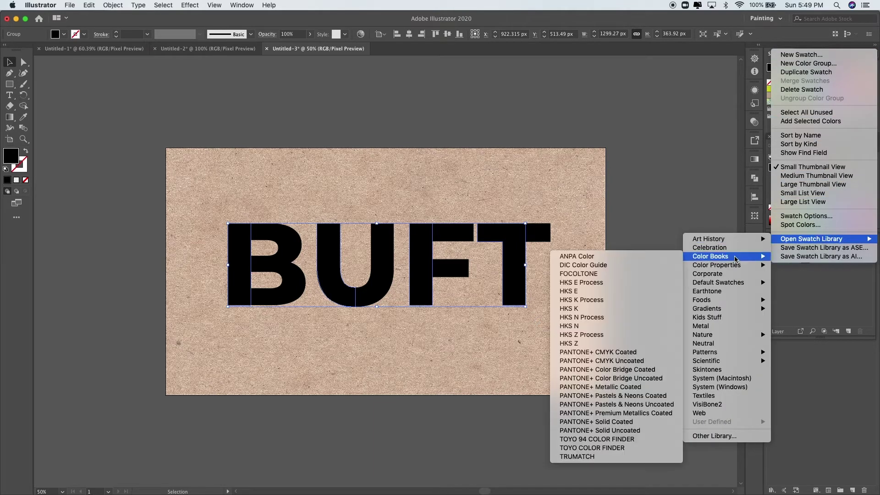
{"action": "mouse_move", "coordinate": [705, 351]}
{"action": "mouse_move", "coordinate": [633, 352]}
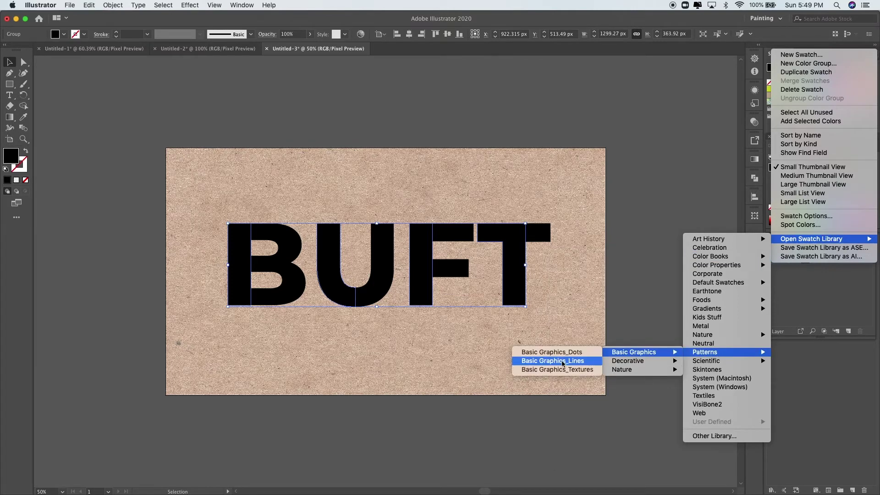
Step: Fill the grouped left halves with the Basic Graphics_Lines 10 lpi 40% pattern
{"action": "left_click", "coordinate": [565, 361]}
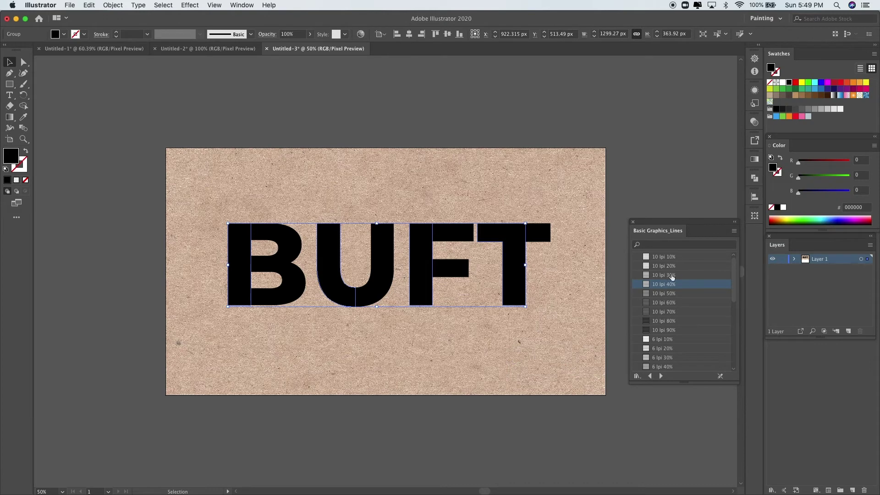
{"action": "left_click", "coordinate": [672, 294]}
{"action": "left_click", "coordinate": [672, 285]}
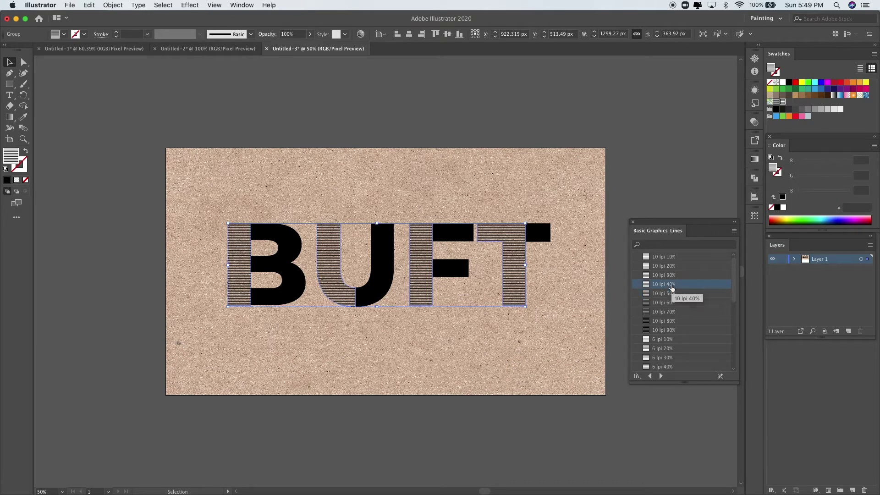
{"action": "left_click", "coordinate": [672, 276]}
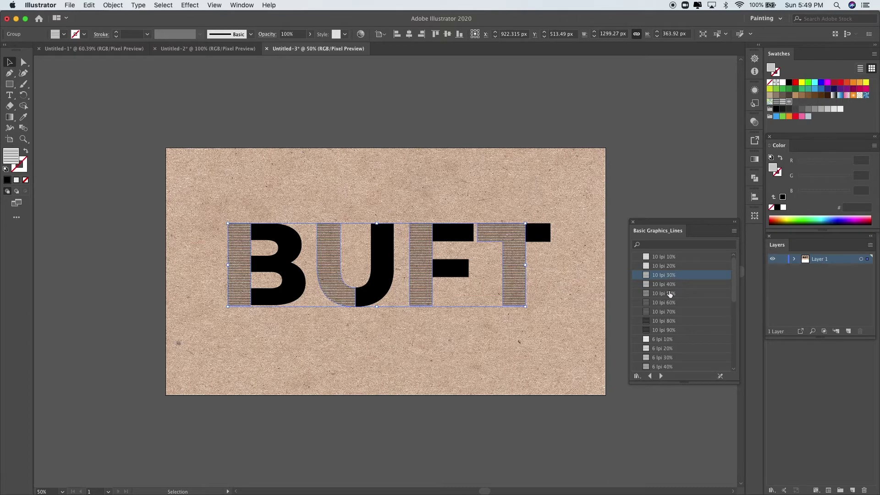
{"action": "left_click", "coordinate": [670, 285]}
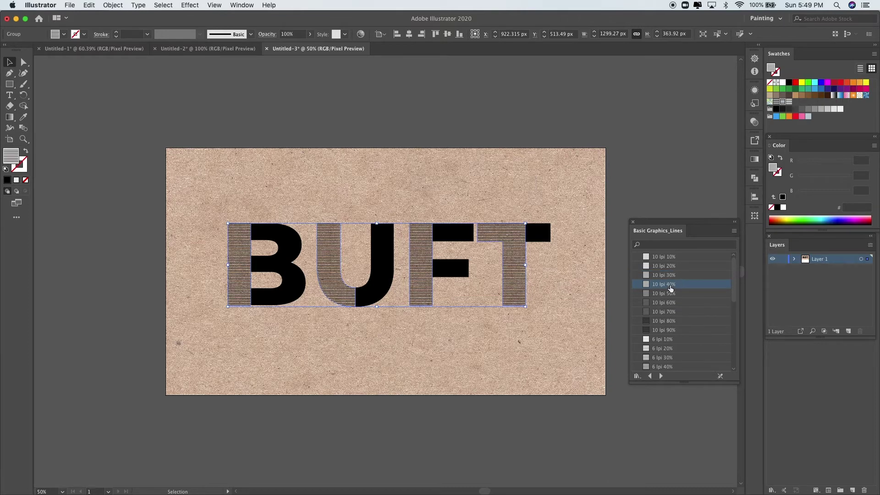
{"action": "left_click", "coordinate": [633, 222]}
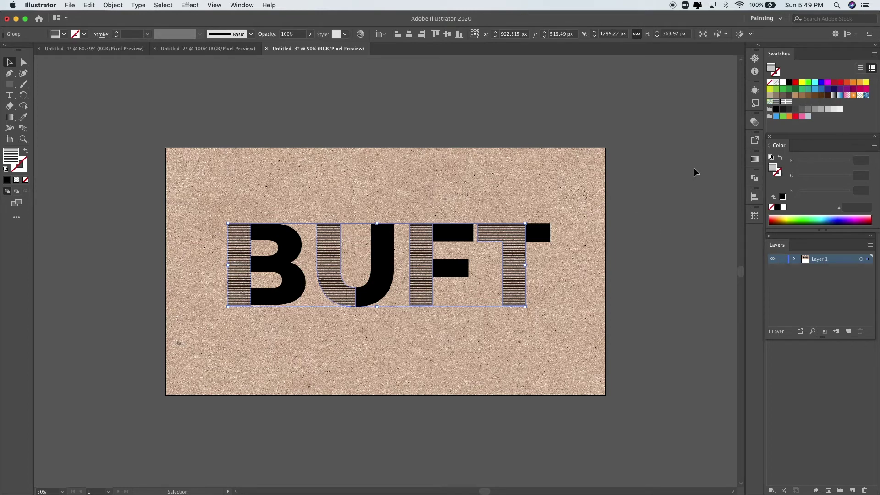
Step: Rotate only the stripe pattern 45° using Transform Pattern Only in the Transform panel
{"action": "left_click", "coordinate": [754, 217]}
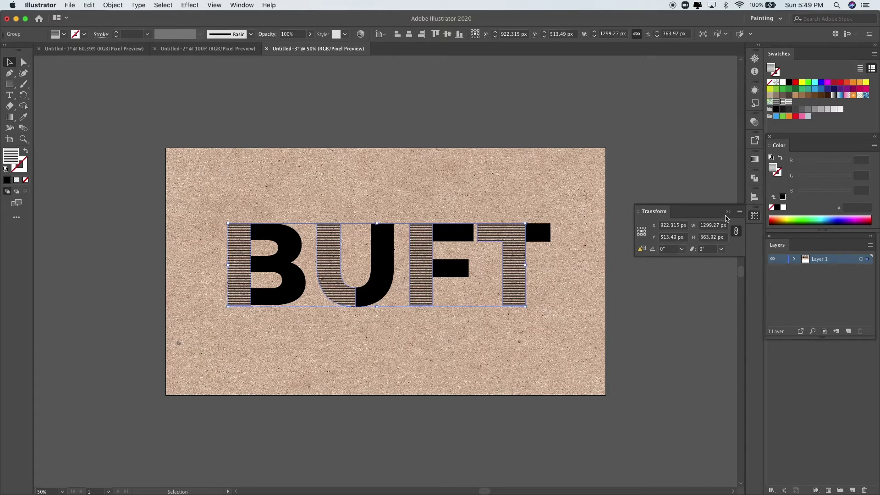
{"action": "left_click", "coordinate": [740, 211]}
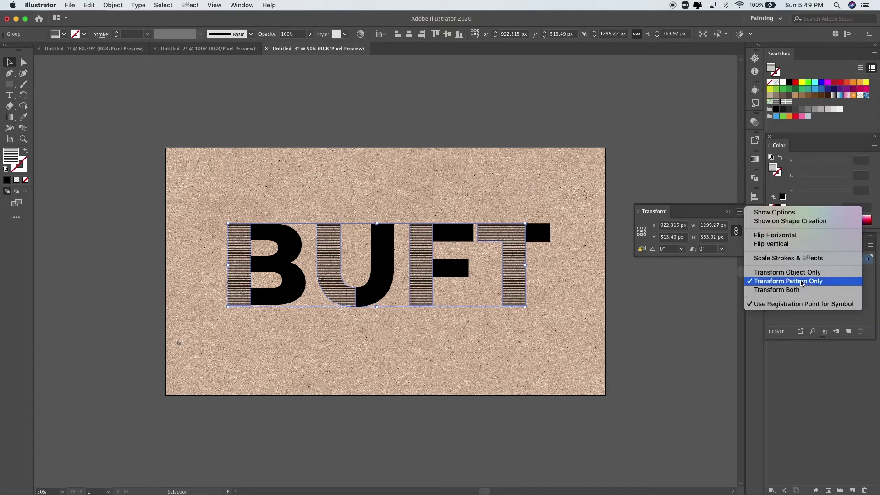
{"action": "left_click", "coordinate": [696, 258]}
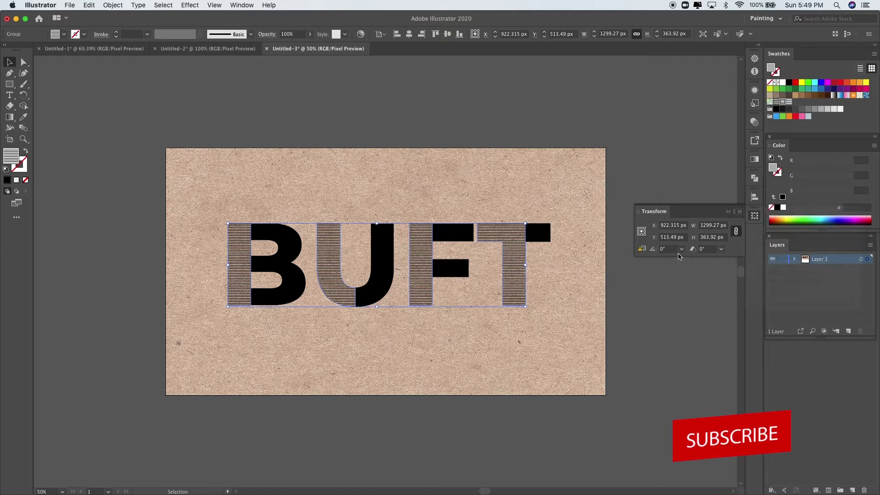
{"action": "left_click", "coordinate": [660, 250]}
{"action": "type", "text": "45"}
{"action": "key", "text": "Return"}
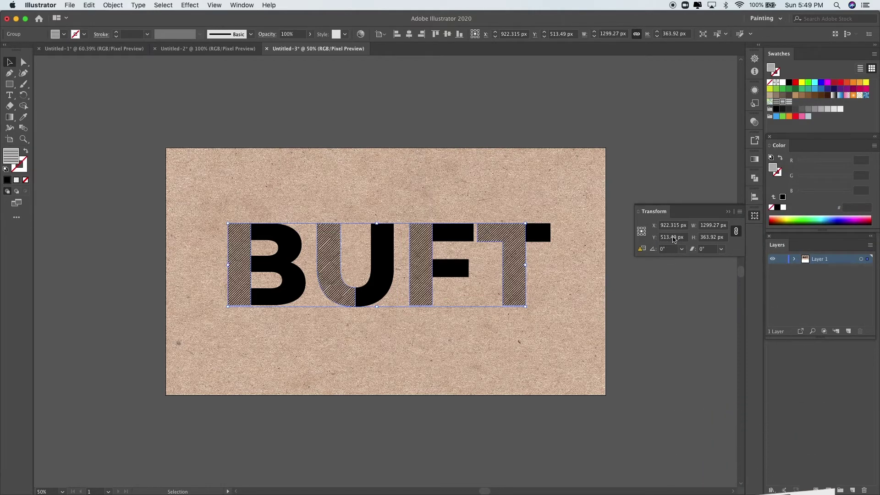
{"action": "left_click", "coordinate": [728, 211]}
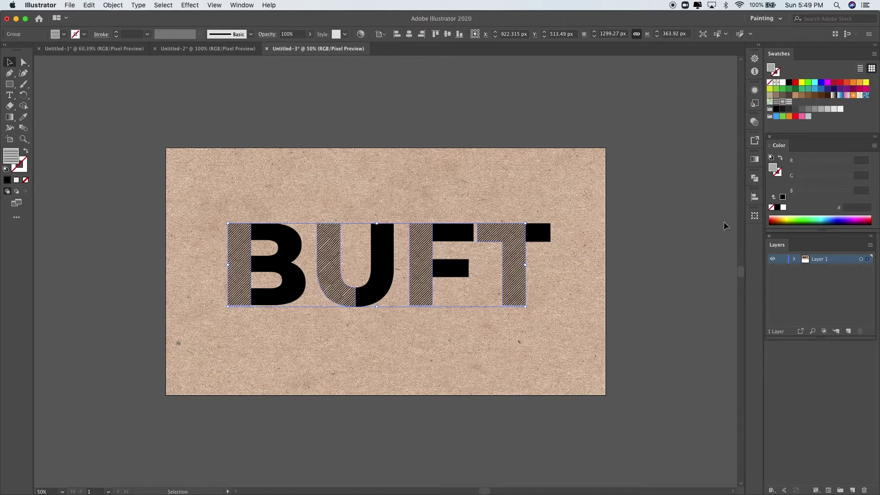
Step: Select every hatched and solid BUFT piece with Cmd+A and group them into one object
{"action": "left_click", "coordinate": [671, 229]}
{"action": "left_click", "coordinate": [493, 238]}
{"action": "left_click", "coordinate": [391, 328]}
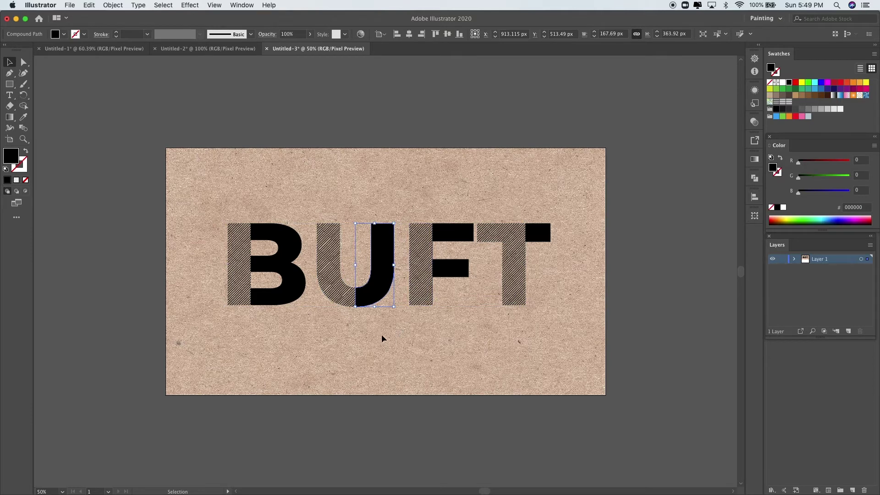
{"action": "left_click", "coordinate": [284, 275]}
{"action": "left_click", "coordinate": [375, 275]}
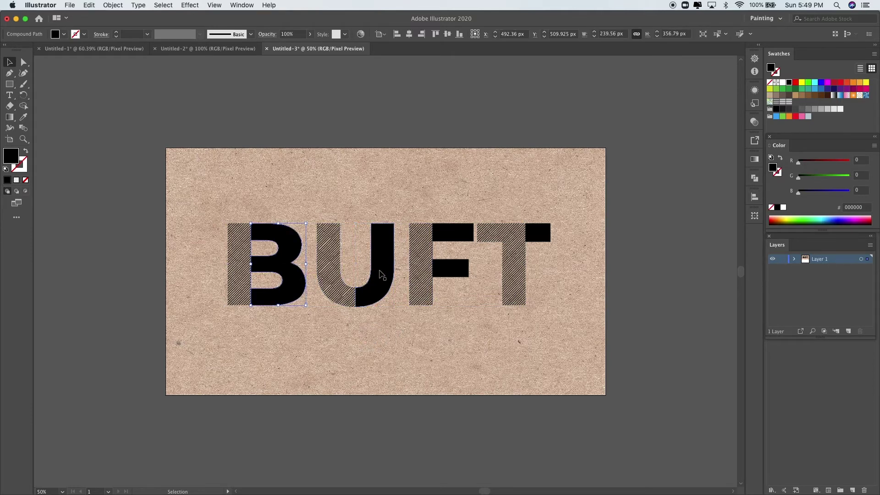
{"action": "left_click", "coordinate": [482, 327]}
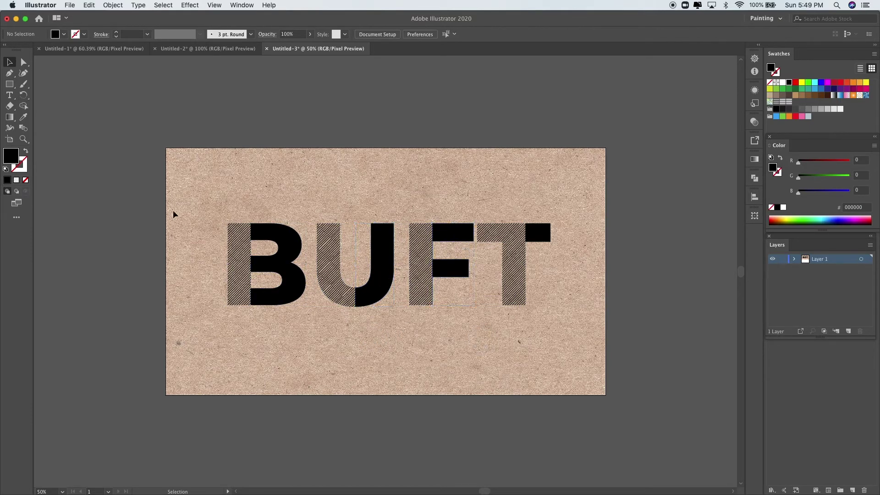
{"action": "key", "text": "super+a"}
{"action": "right_click", "coordinate": [518, 254]}
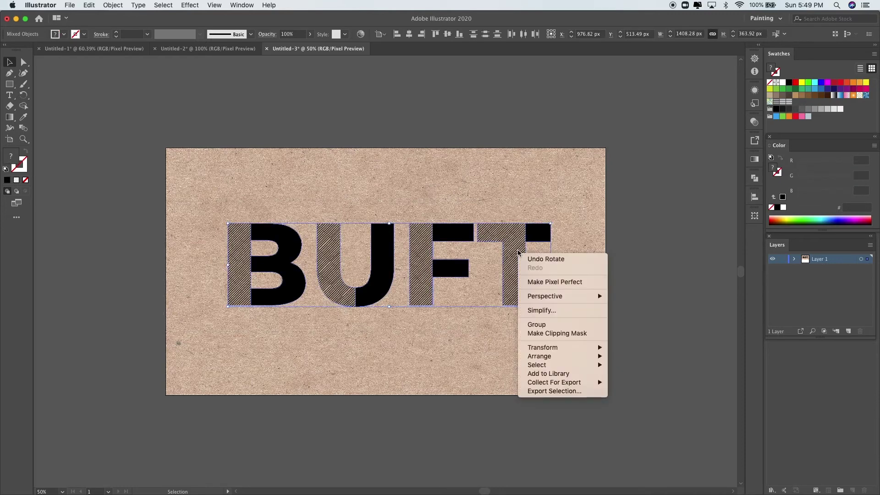
{"action": "left_click", "coordinate": [541, 325]}
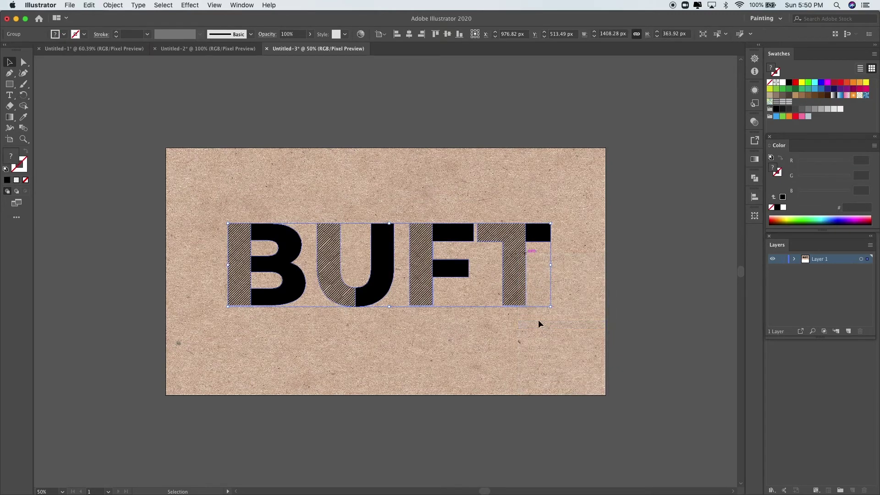
{"action": "left_click", "coordinate": [459, 355]}
{"action": "left_click", "coordinate": [352, 310]}
Step: Open Effect > 3D Rotate with the Off-Axis Front position and preview turned on
{"action": "left_click", "coordinate": [197, 5]}
{"action": "mouse_move", "coordinate": [196, 61]}
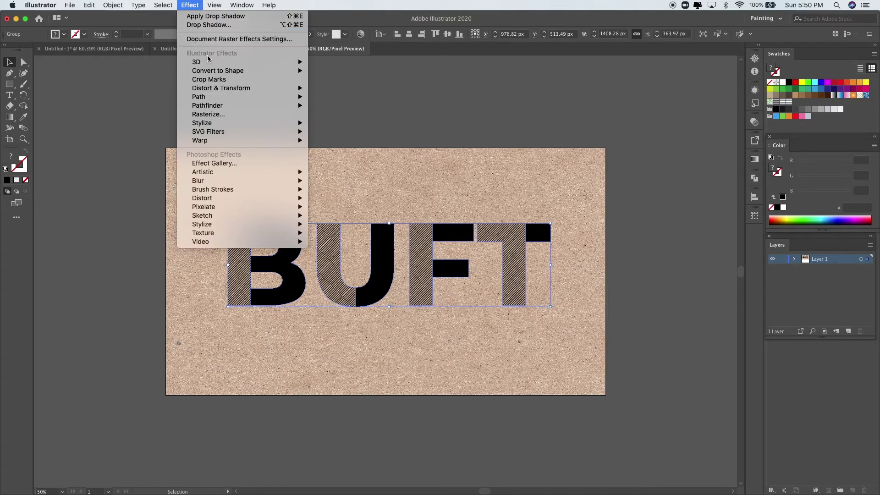
{"action": "left_click", "coordinate": [338, 80]}
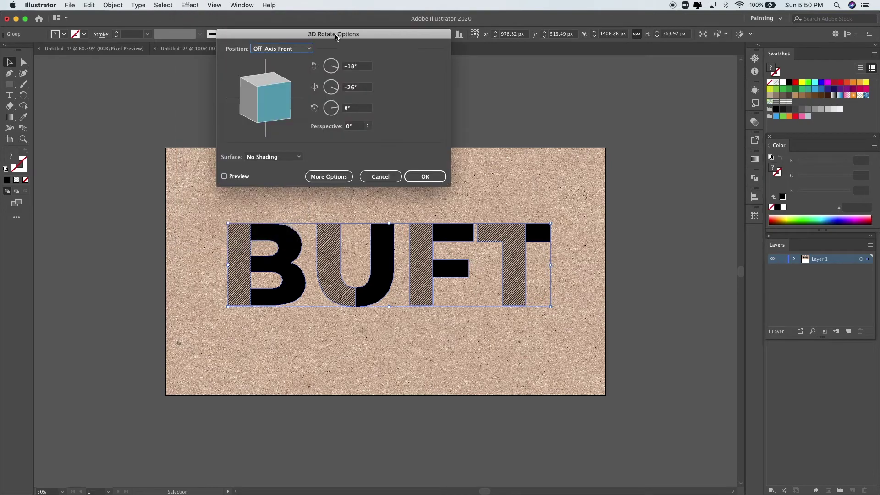
{"action": "left_click_drag", "start_coordinate": [337, 38], "coordinate": [361, 51]}
{"action": "left_click", "coordinate": [344, 57]}
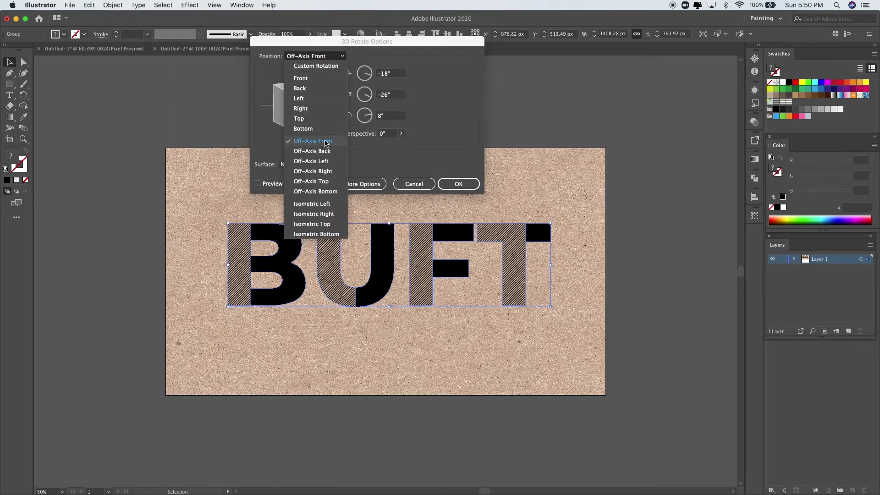
{"action": "left_click", "coordinate": [325, 137]}
{"action": "left_click", "coordinate": [259, 184]}
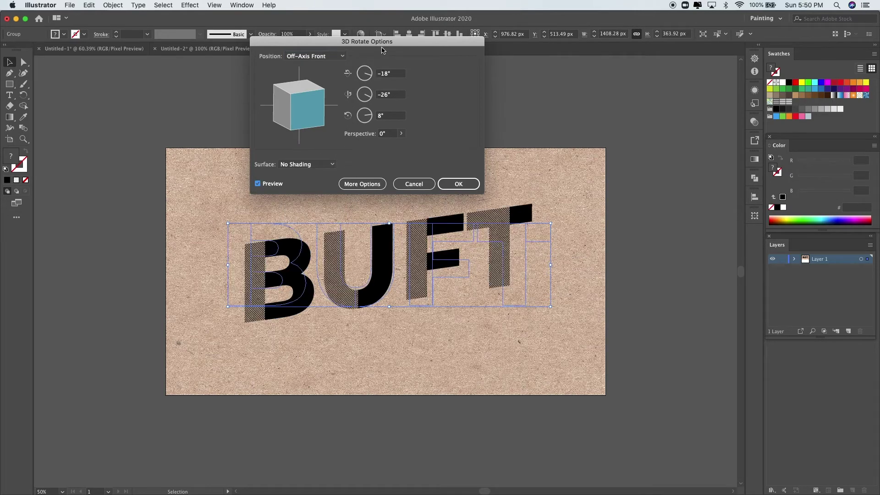
{"action": "left_click_drag", "start_coordinate": [383, 41], "coordinate": [382, 26]}
Step: Set the X rotation to 40° and the Y rotation to -20°
{"action": "left_click", "coordinate": [397, 59]}
{"action": "key", "text": "shift+Up"}
{"action": "key", "text": "shift+Up"}
{"action": "key", "text": "shift+Up"}
{"action": "key", "text": "shift+Up"}
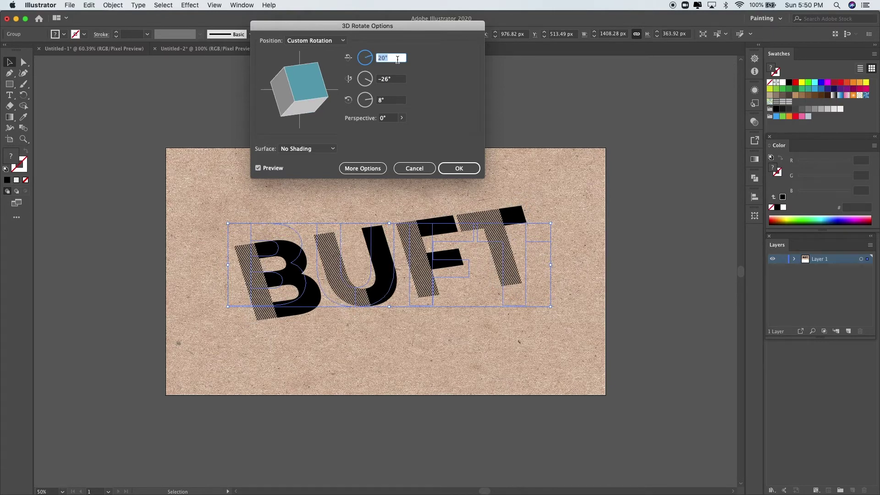
{"action": "key", "text": "shift+Up"}
{"action": "key", "text": "shift+Up"}
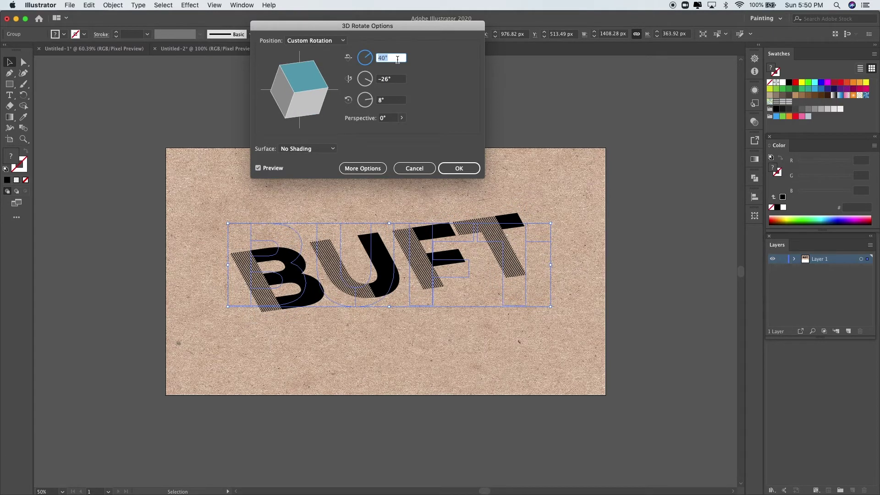
{"action": "left_click", "coordinate": [393, 79]}
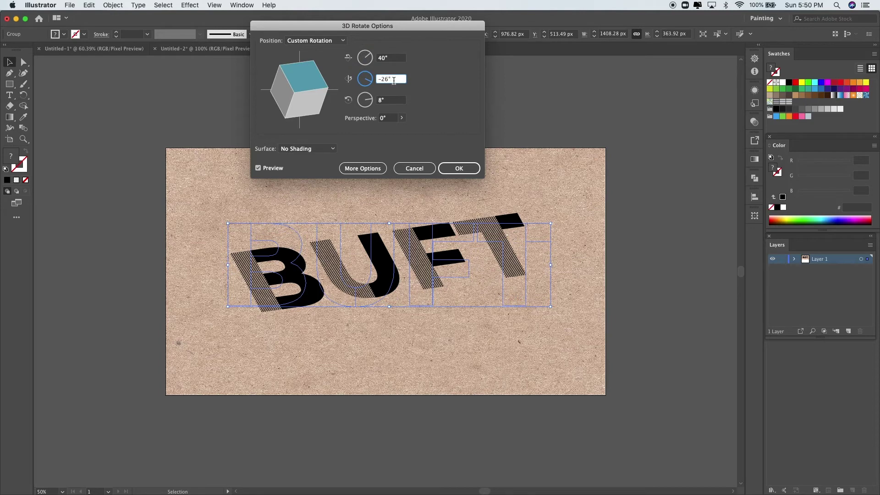
{"action": "key", "text": "shift+Up"}
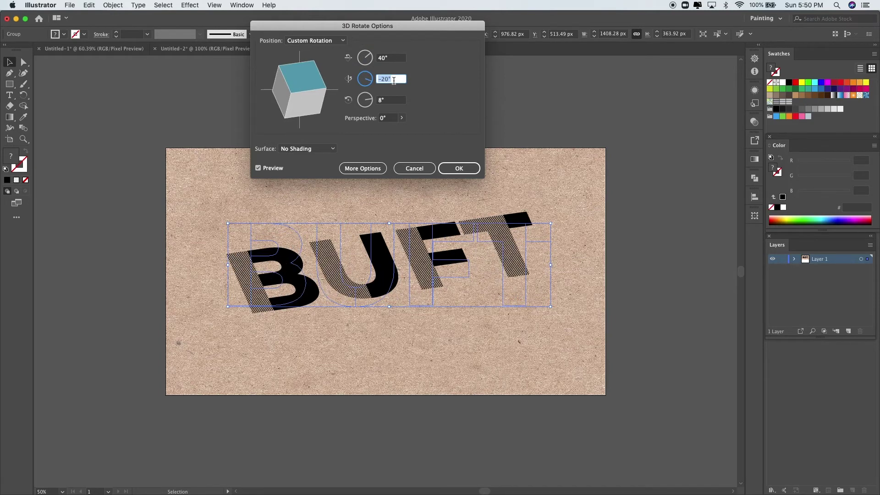
{"action": "key", "text": "shift+Up"}
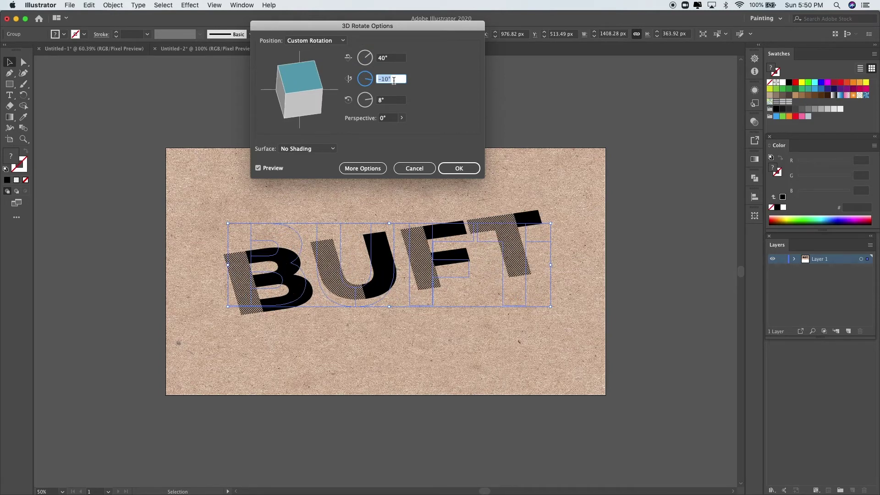
{"action": "key", "text": "Up"}
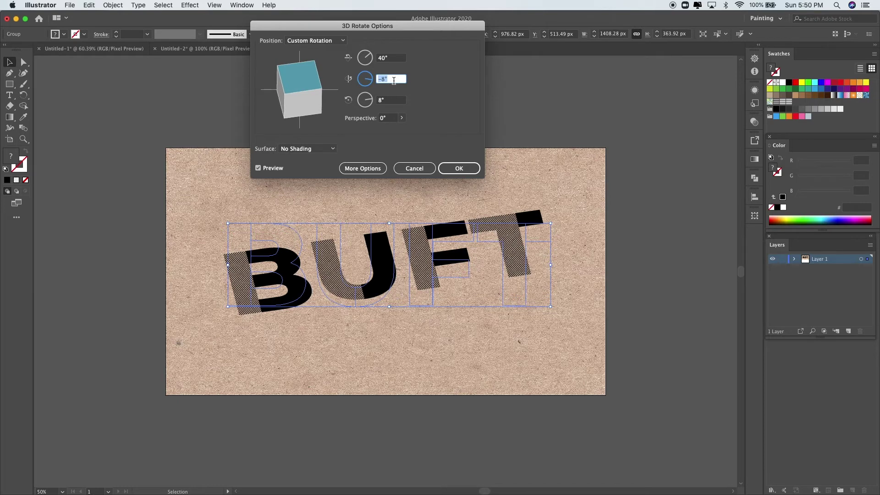
{"action": "key", "text": "Down"}
{"action": "key", "text": "Down"}
{"action": "key", "text": "Down"}
{"action": "key", "text": "Down"}
{"action": "key", "text": "Down"}
{"action": "key", "text": "Down"}
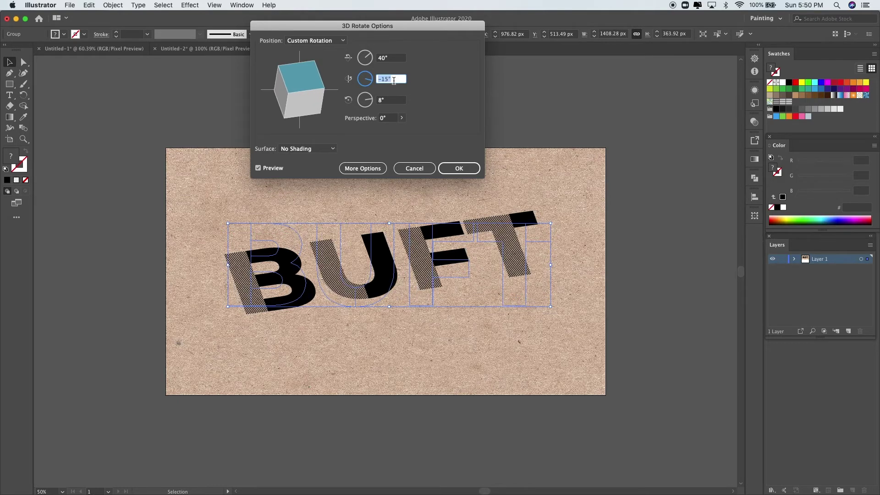
{"action": "key", "text": "Up"}
{"action": "key", "text": "Up"}
{"action": "key", "text": "Up"}
{"action": "key", "text": "Down"}
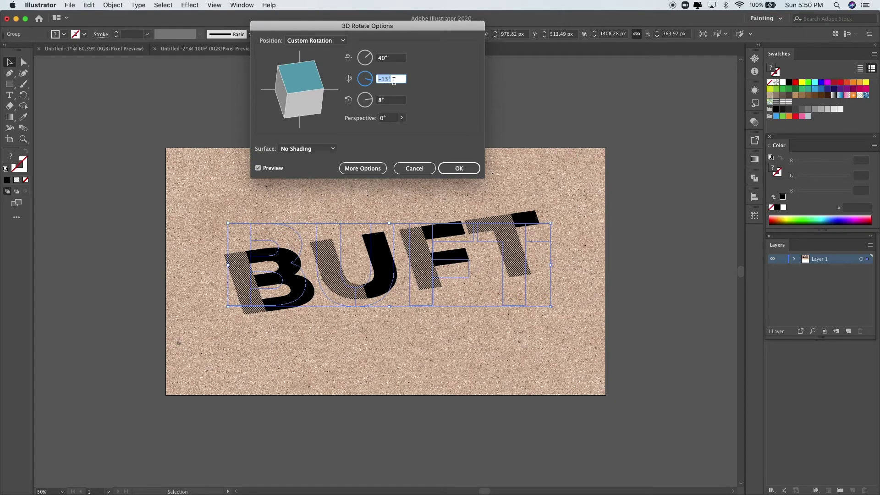
{"action": "key", "text": "Up"}
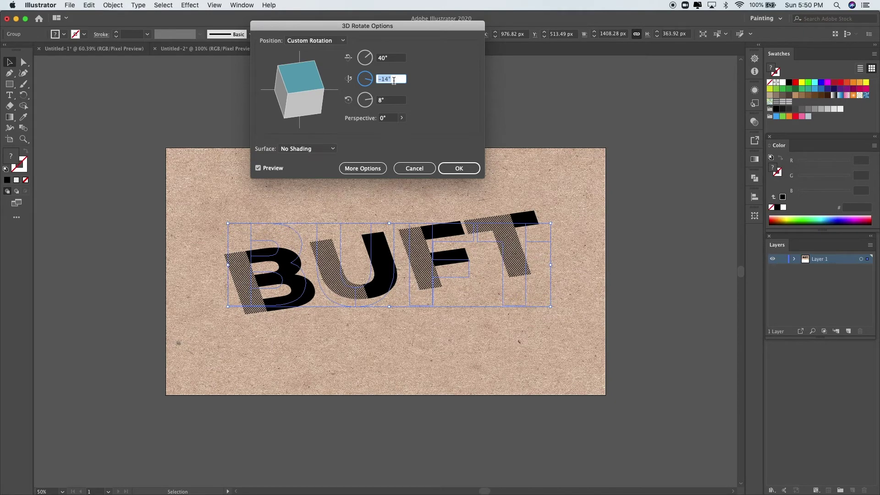
{"action": "key", "text": "Up"}
{"action": "key", "text": "Up"}
{"action": "key", "text": "Down"}
{"action": "key", "text": "Down"}
{"action": "key", "text": "Down"}
{"action": "key", "text": "Down"}
{"action": "key", "text": "Down"}
{"action": "key", "text": "Down"}
{"action": "key", "text": "Down"}
{"action": "key", "text": "Down"}
{"action": "key", "text": "Down"}
{"action": "key", "text": "Down"}
{"action": "key", "text": "Down"}
{"action": "key", "text": "Down"}
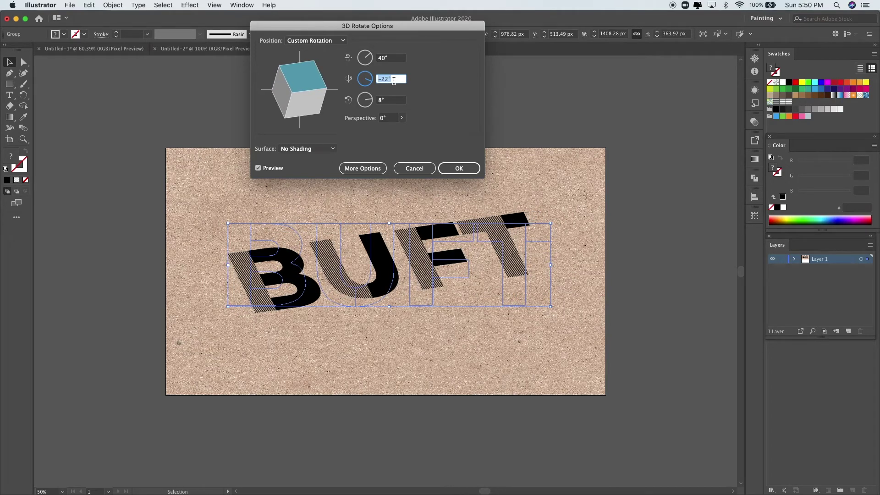
{"action": "key", "text": "Up"}
{"action": "key", "text": "Up"}
Step: Set the Z rotation to 7° and perspective to 20°, then apply the 3D rotation
{"action": "left_click", "coordinate": [397, 103]}
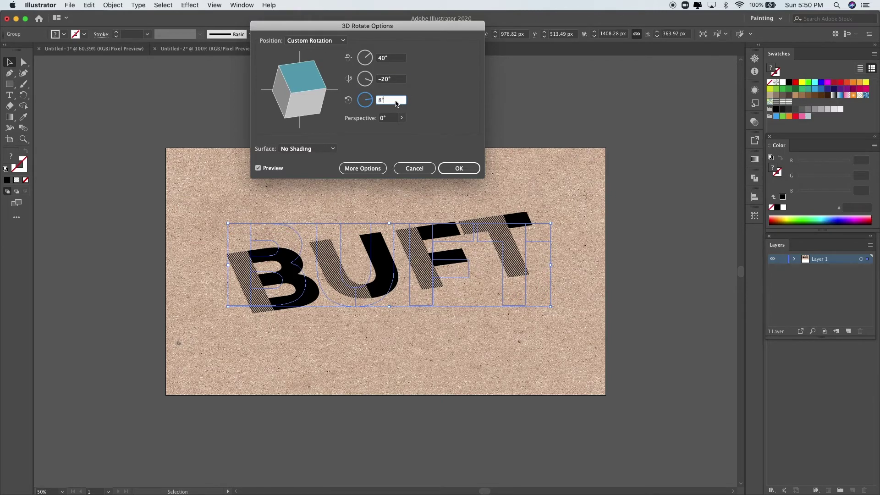
{"action": "key", "text": "Up"}
{"action": "key", "text": "Up"}
{"action": "key", "text": "Down"}
{"action": "key", "text": "Down"}
{"action": "key", "text": "Down"}
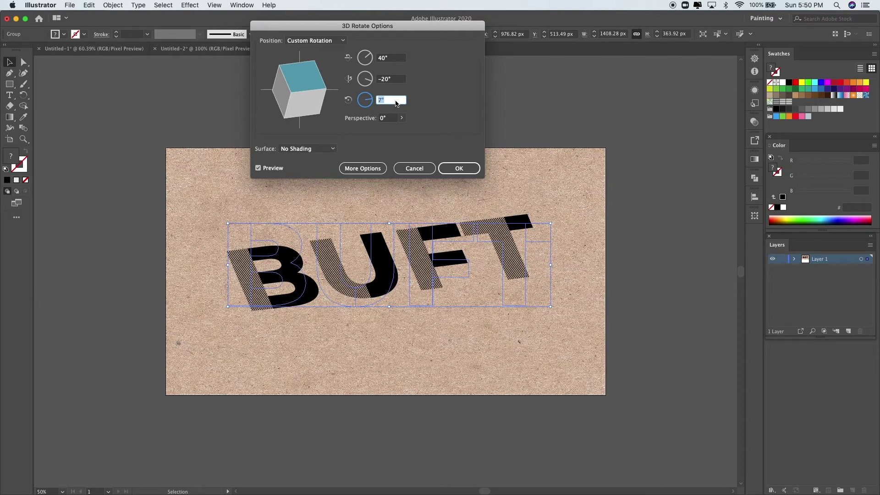
{"action": "key", "text": "Down"}
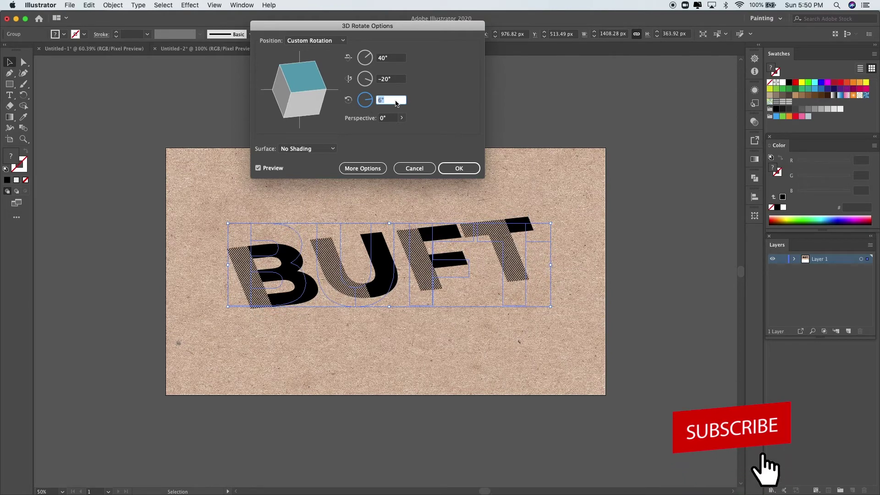
{"action": "key", "text": "Up"}
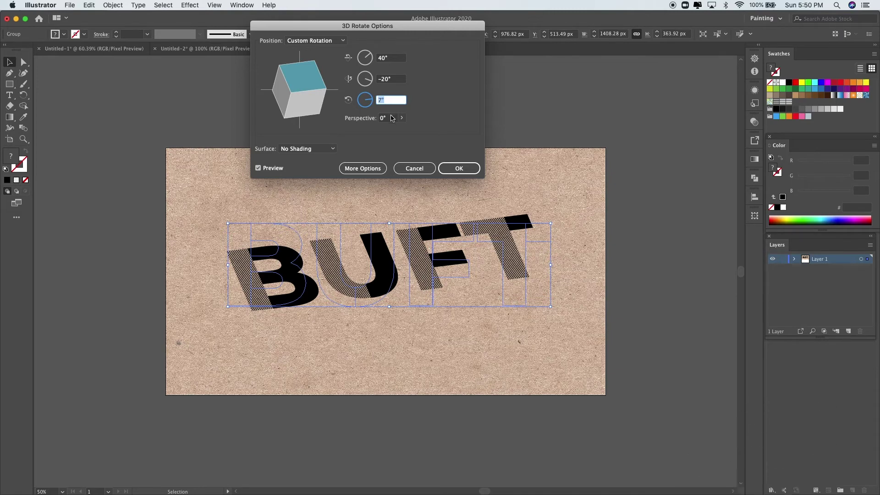
{"action": "left_click", "coordinate": [390, 118]}
{"action": "key", "text": "shift+Up"}
{"action": "key", "text": "shift+Up"}
{"action": "key", "text": "shift+Up"}
{"action": "key", "text": "shift+Up"}
{"action": "key", "text": "shift+Down"}
{"action": "key", "text": "shift+Down"}
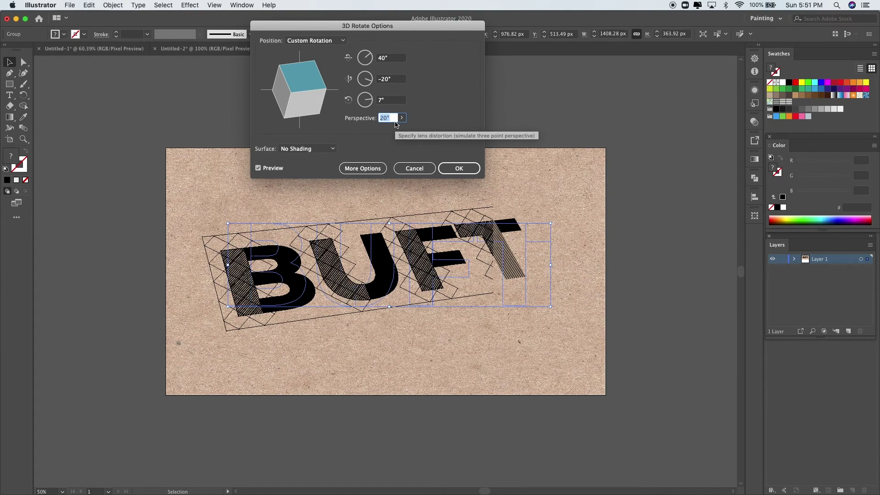
{"action": "key", "text": "shift+Down"}
{"action": "key", "text": "shift+Up"}
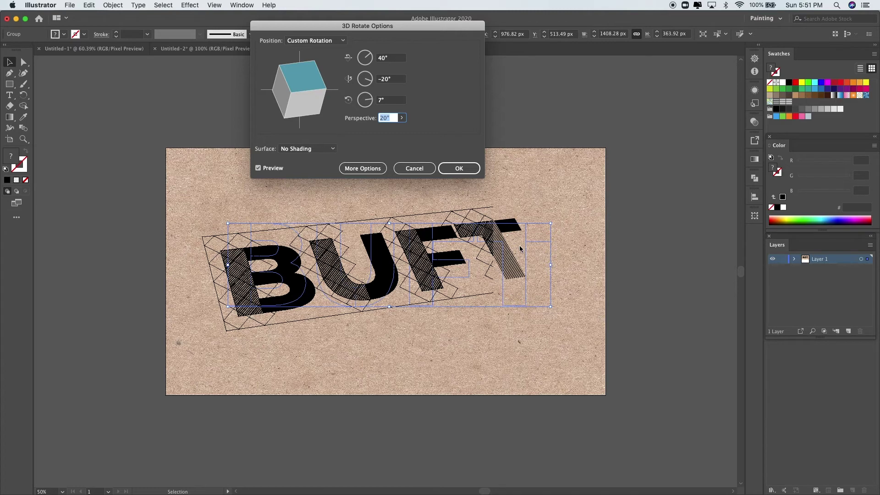
{"action": "left_click", "coordinate": [460, 169]}
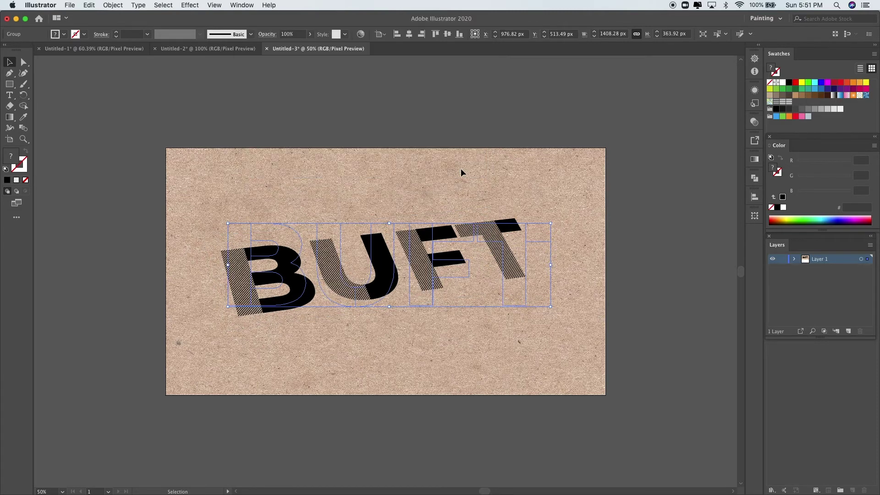
Step: Reselect the BUFT lettering group and run Object > Expand Appearance on its 3D effect
{"action": "left_click", "coordinate": [455, 171]}
{"action": "left_click", "coordinate": [422, 281]}
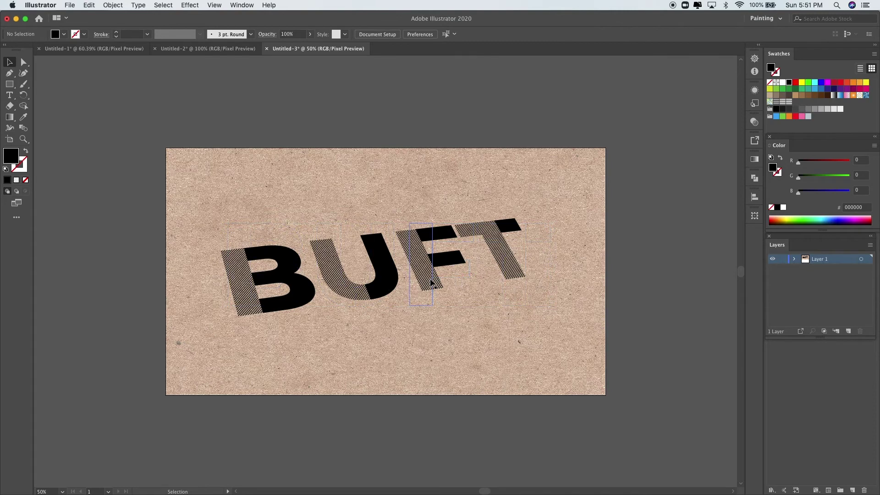
{"action": "left_click", "coordinate": [221, 202]}
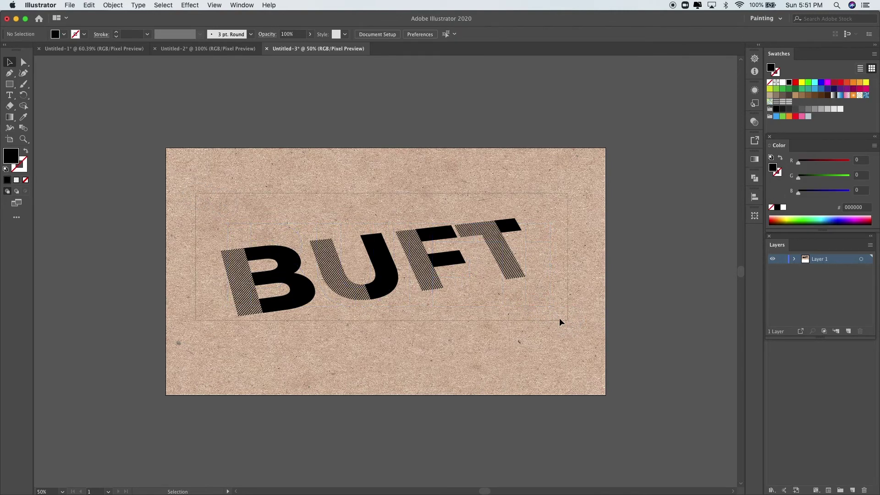
{"action": "left_click", "coordinate": [331, 232]}
{"action": "left_click", "coordinate": [107, 7]}
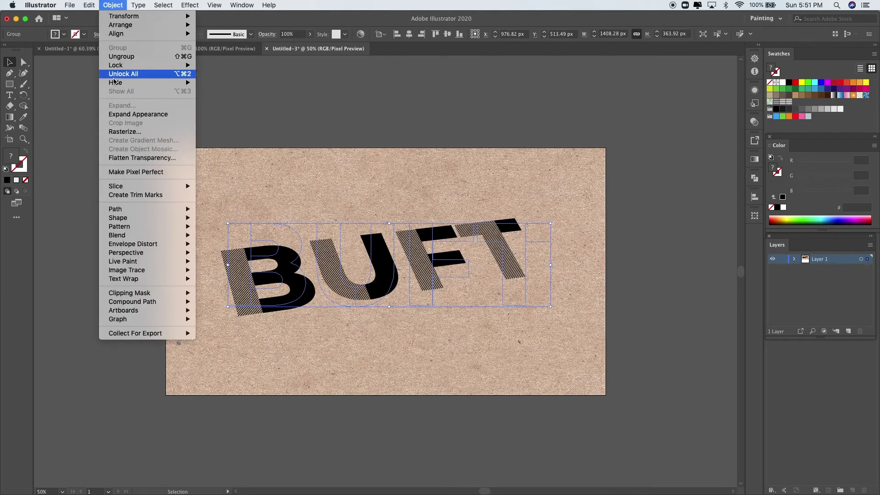
{"action": "left_click", "coordinate": [153, 114]}
{"action": "left_click", "coordinate": [304, 161]}
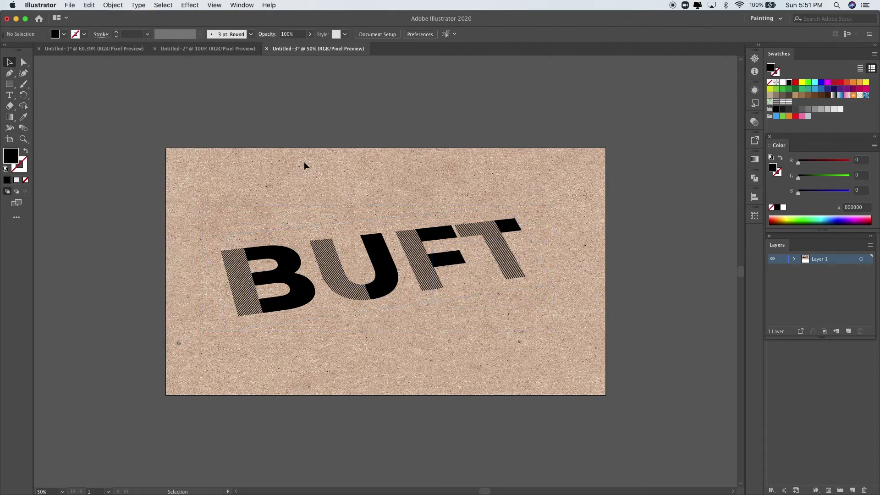
{"action": "left_click", "coordinate": [297, 294]}
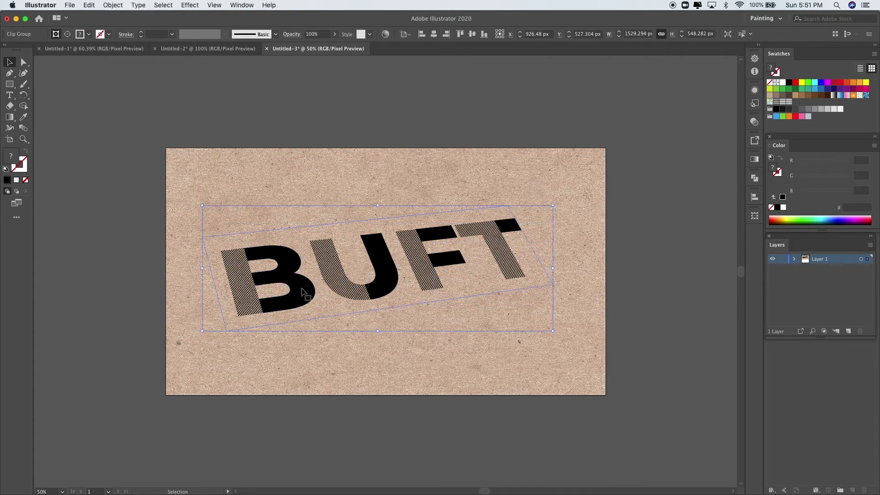
Step: Enter the clip group and select the black parts of the B, U, F and T
{"action": "double_click", "coordinate": [303, 293]}
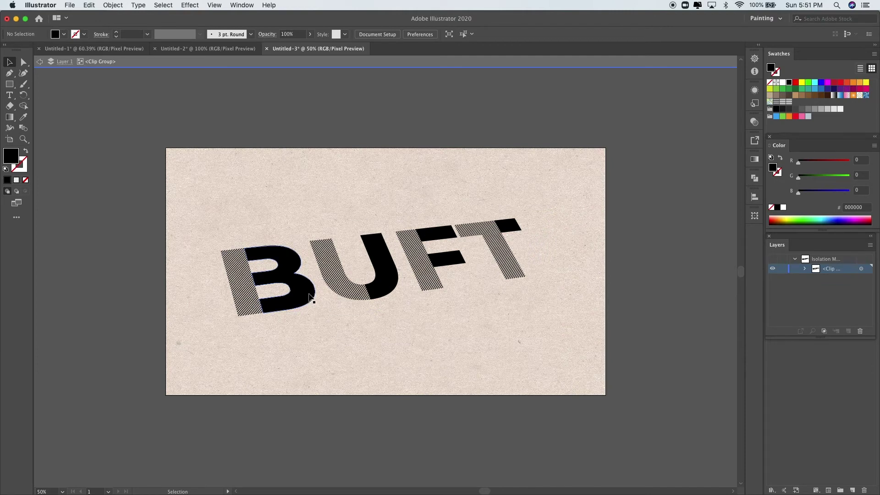
{"action": "left_click", "coordinate": [310, 295]}
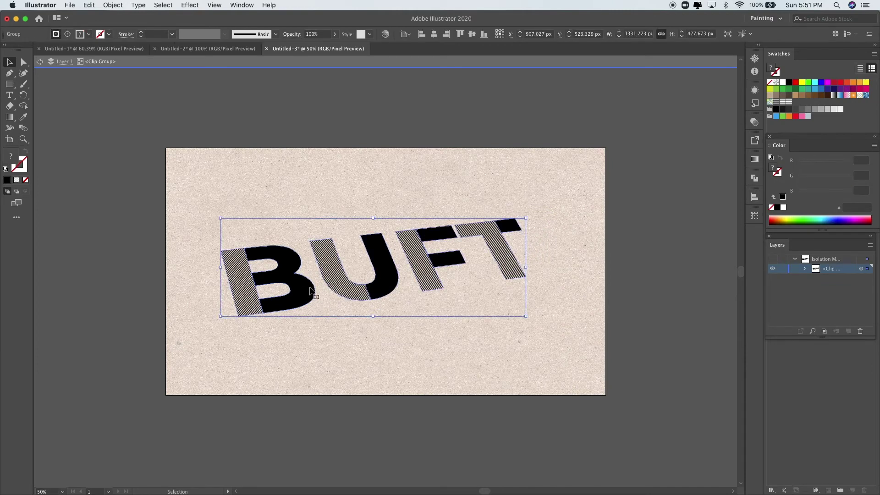
{"action": "double_click", "coordinate": [311, 292]}
{"action": "left_click", "coordinate": [396, 274], "text": "shift"}
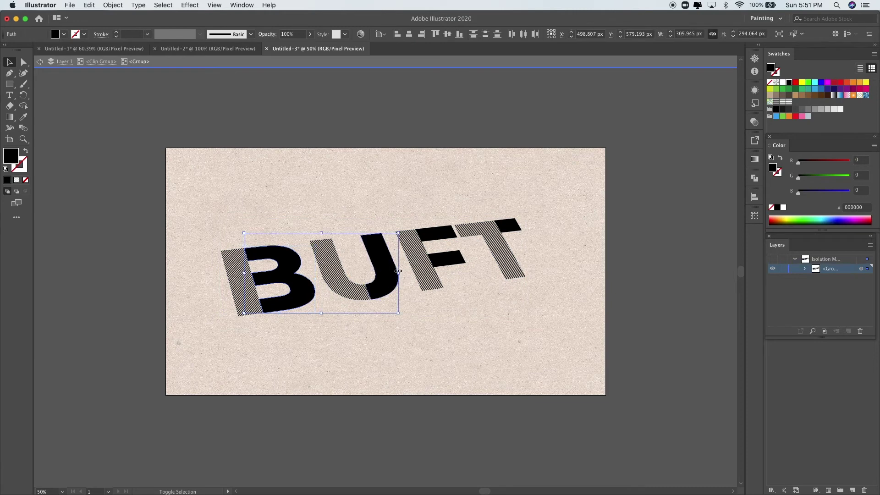
{"action": "left_click", "coordinate": [459, 258], "text": "shift"}
{"action": "left_click", "coordinate": [519, 229], "text": "shift"}
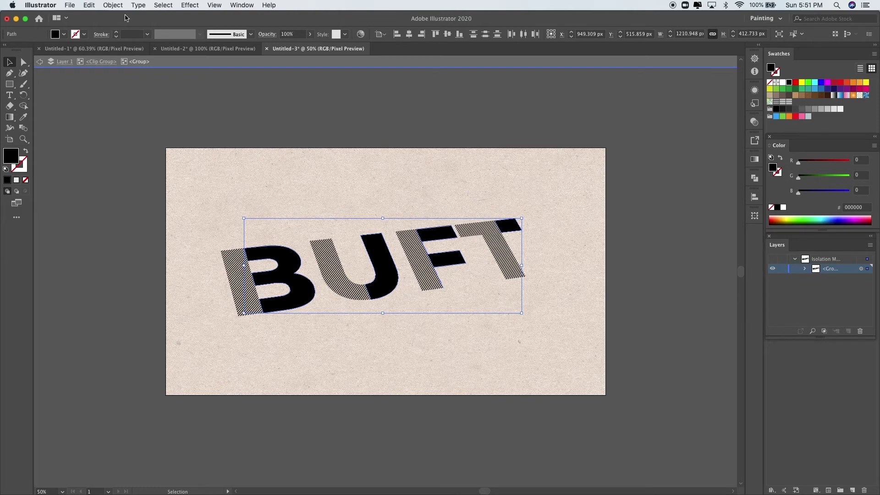
Step: Paste the black parts in place, fill the copies white and nudge them left
{"action": "left_click", "coordinate": [90, 5]}
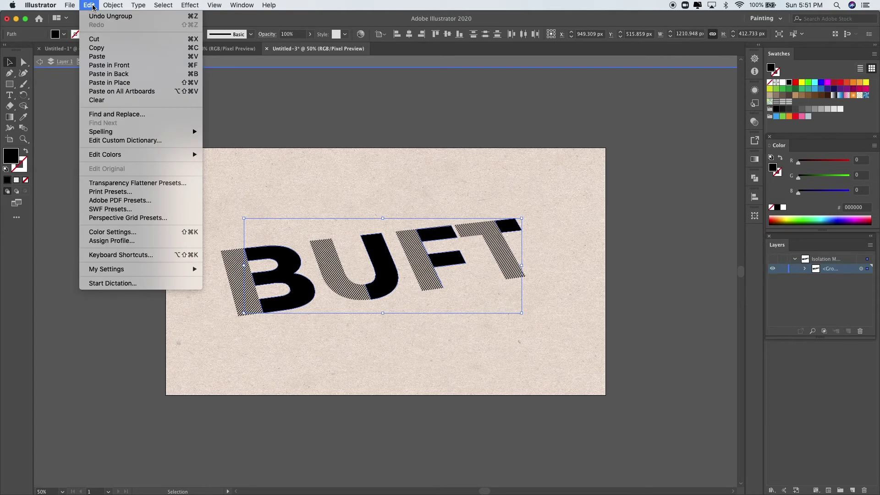
{"action": "left_click", "coordinate": [115, 83]}
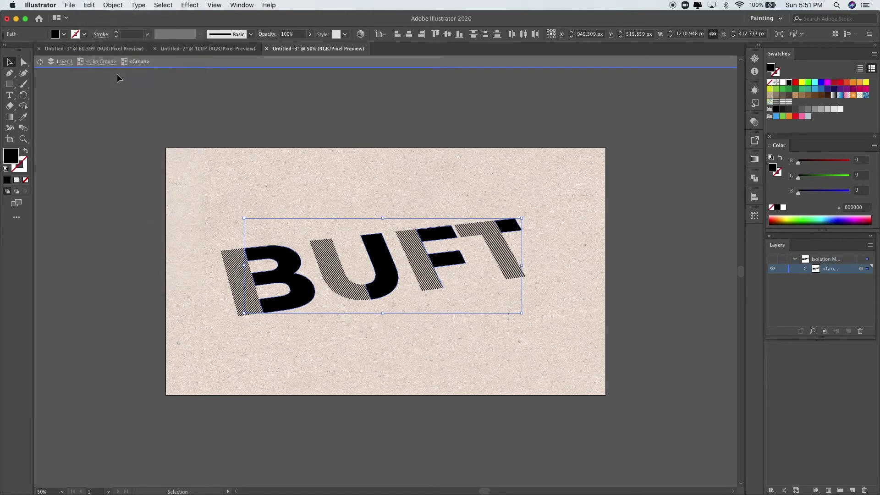
{"action": "left_click", "coordinate": [783, 82]}
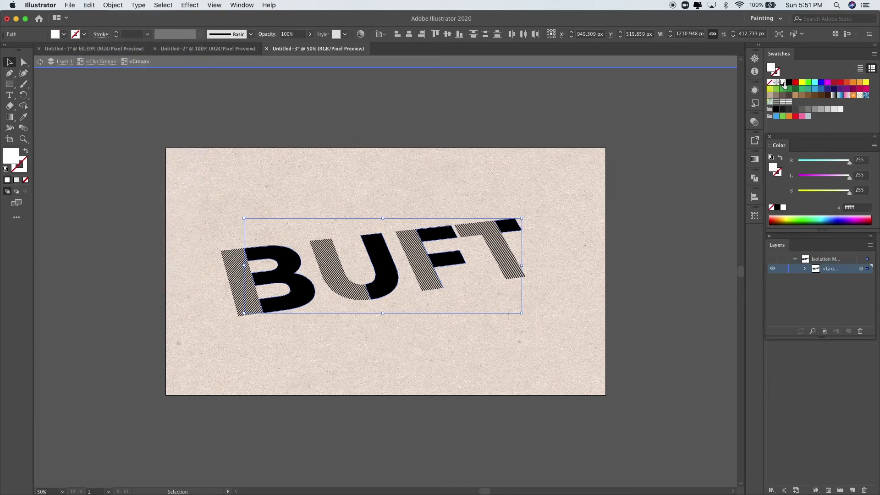
{"action": "key", "text": "shift+Left"}
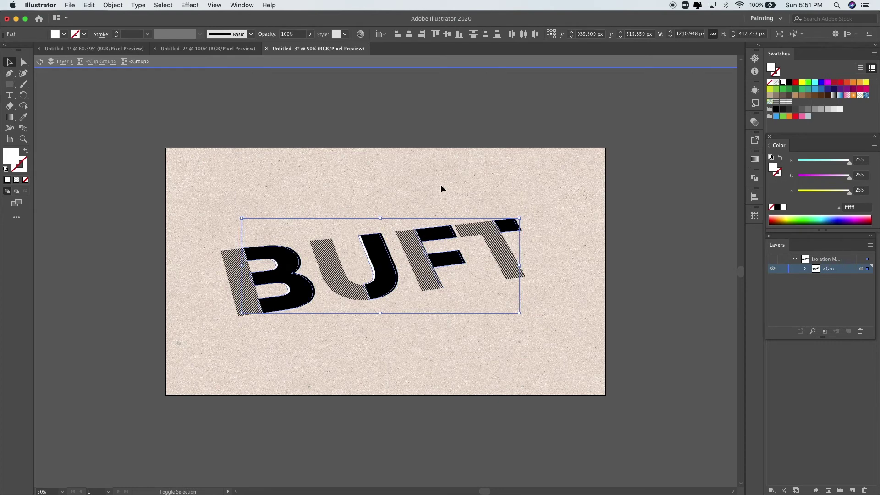
Step: Nudge the white copies left and down with Shift+arrow keys until a thin white edge shows
{"action": "key", "text": "shift+Left"}
{"action": "key", "text": "shift+Down"}
{"action": "key", "text": "shift+Down"}
{"action": "key", "text": "shift+Down"}
{"action": "key", "text": "shift+Down"}
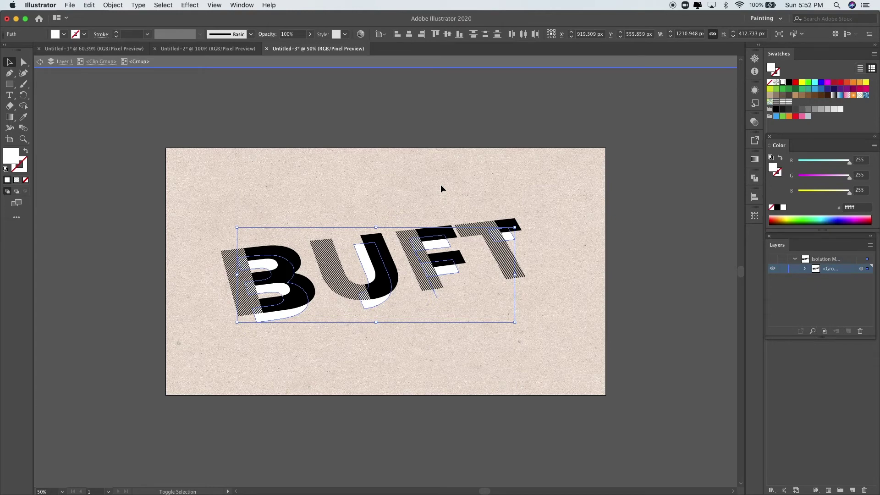
{"action": "key", "text": "shift+Up"}
{"action": "key", "text": "shift+Up"}
{"action": "key", "text": "shift+Up"}
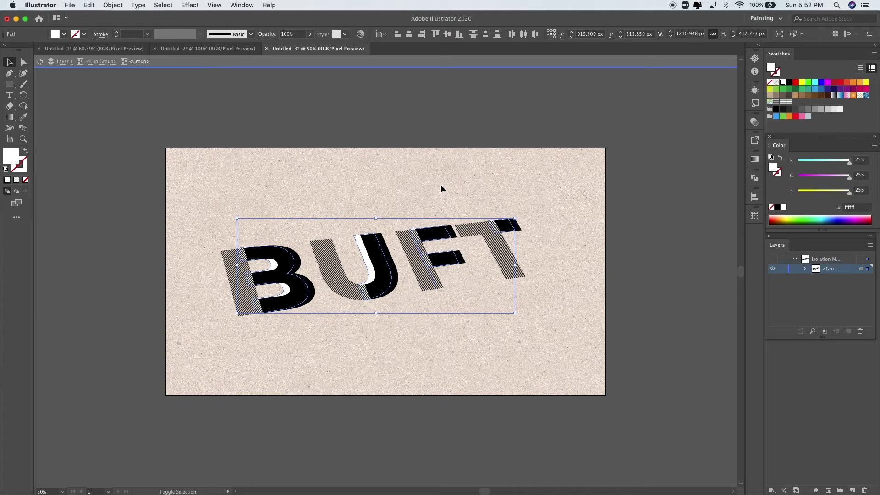
{"action": "key", "text": "shift+Left"}
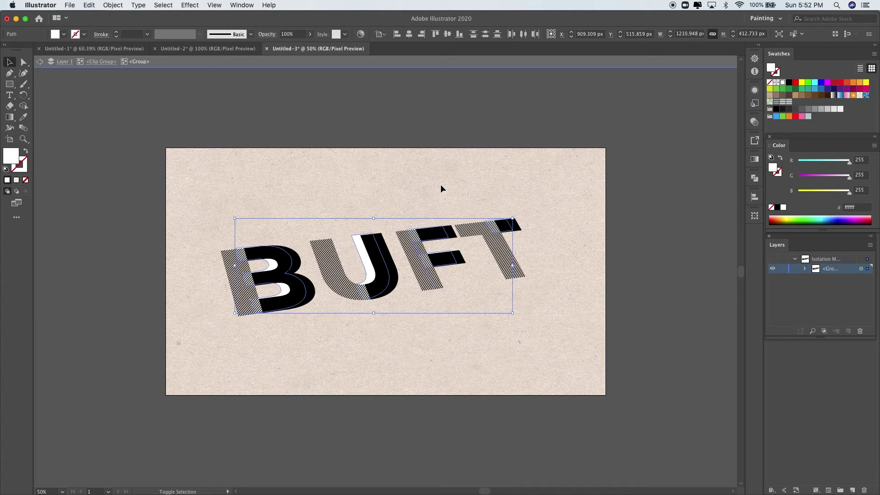
{"action": "key", "text": "shift+Right"}
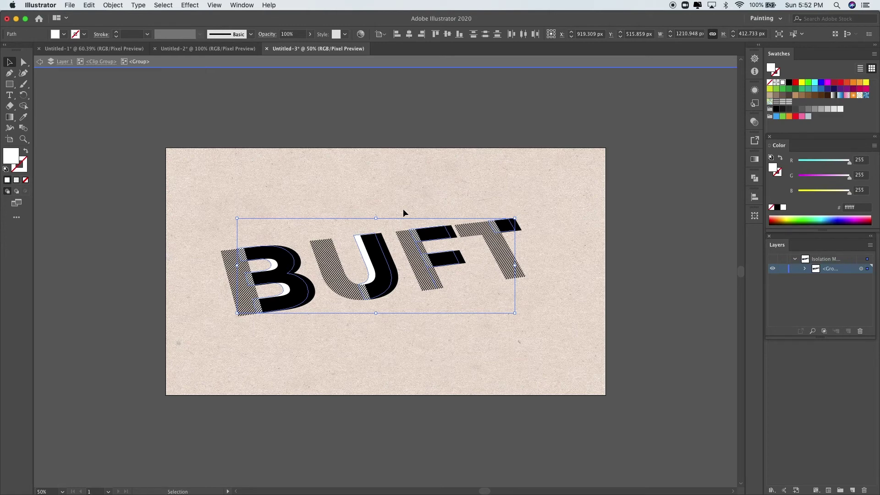
{"action": "right_click", "coordinate": [363, 255]}
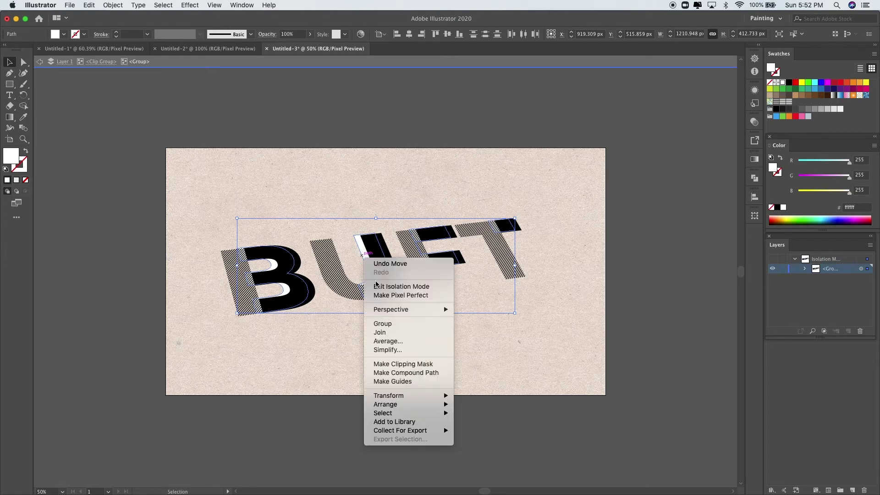
Step: Group the white offset pieces and open Drop Shadow with preview enabled
{"action": "left_click", "coordinate": [398, 324]}
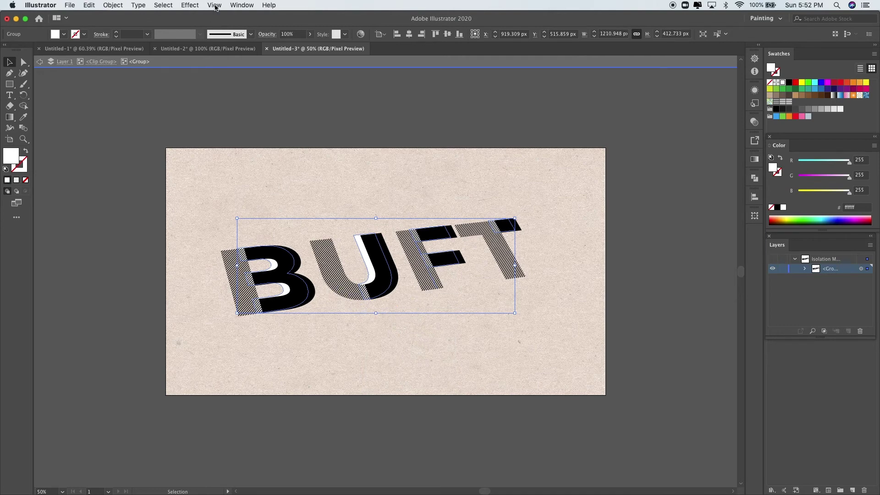
{"action": "left_click", "coordinate": [196, 5]}
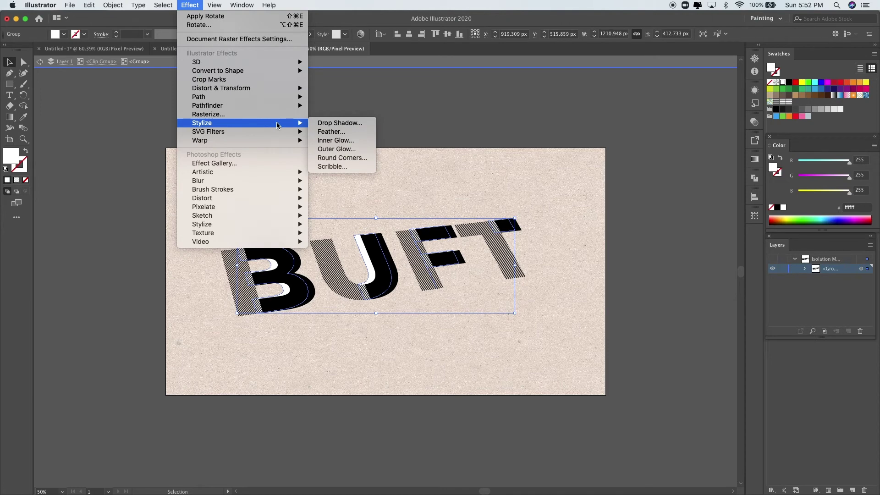
{"action": "left_click", "coordinate": [341, 123]}
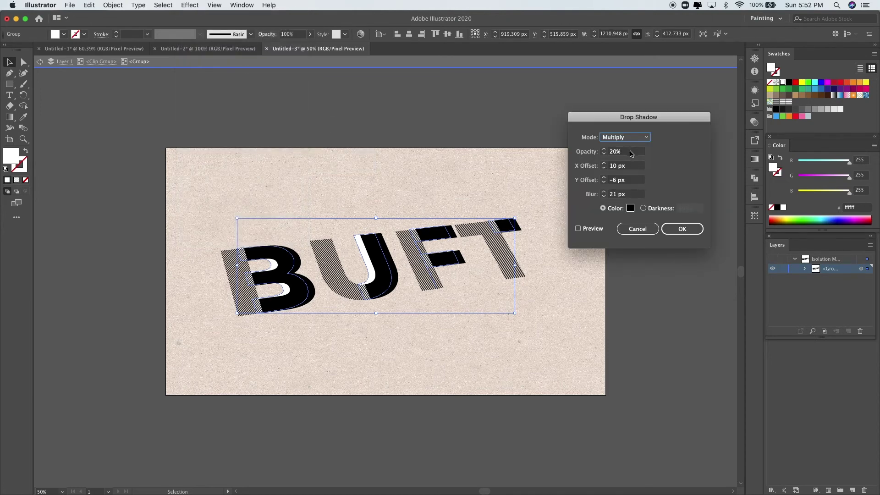
{"action": "left_click", "coordinate": [578, 228]}
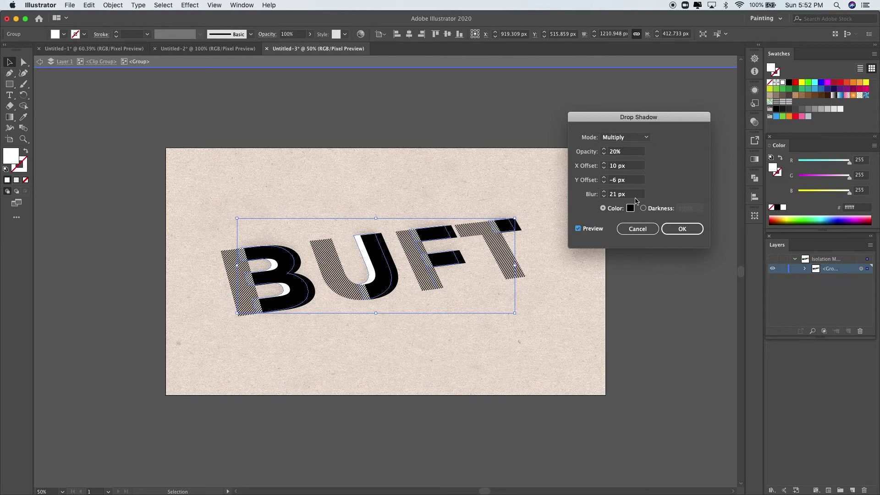
Step: Set the drop shadow to 50% opacity, X offset 50 px and Y offset 10 px, and apply it
{"action": "double_click", "coordinate": [624, 151]}
{"action": "key", "text": "shift+Up"}
{"action": "key", "text": "shift+Up"}
{"action": "key", "text": "shift+Up"}
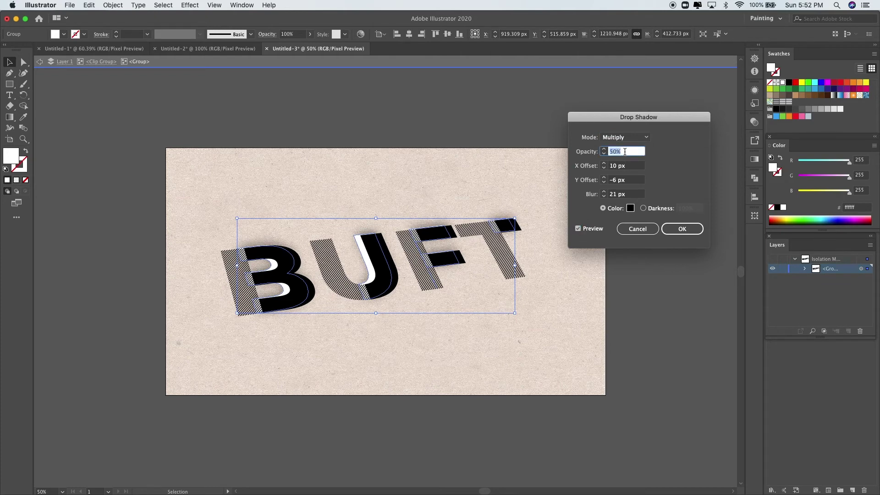
{"action": "key", "text": "Tab"}
{"action": "key", "text": "shift+Up"}
{"action": "key", "text": "shift+Up"}
{"action": "key", "text": "shift+Up"}
{"action": "key", "text": "shift+Up"}
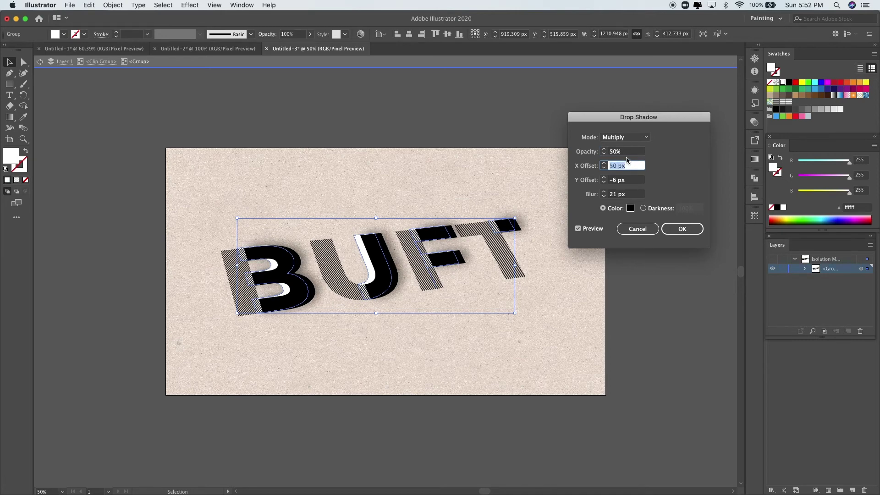
{"action": "left_click", "coordinate": [628, 181]}
{"action": "key", "text": "shift+Up"}
{"action": "key", "text": "shift+Up"}
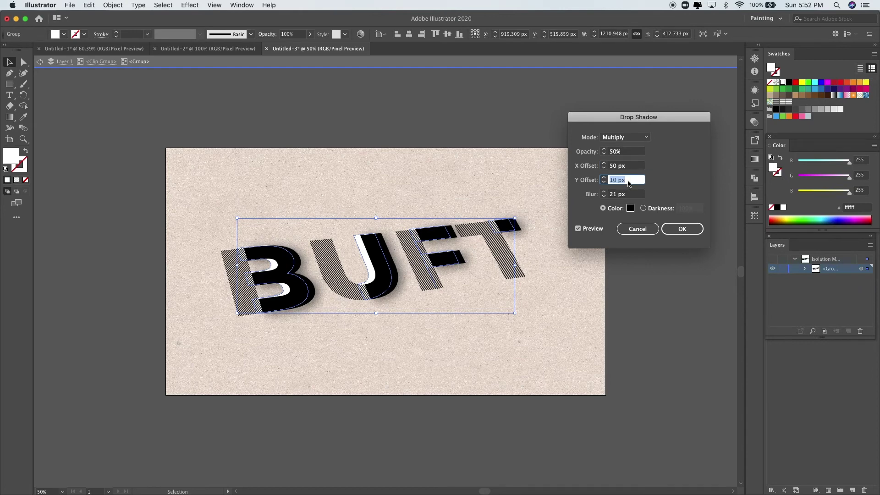
{"action": "key", "text": "shift+Down"}
{"action": "key", "text": "shift+Down"}
{"action": "key", "text": "shift+Down"}
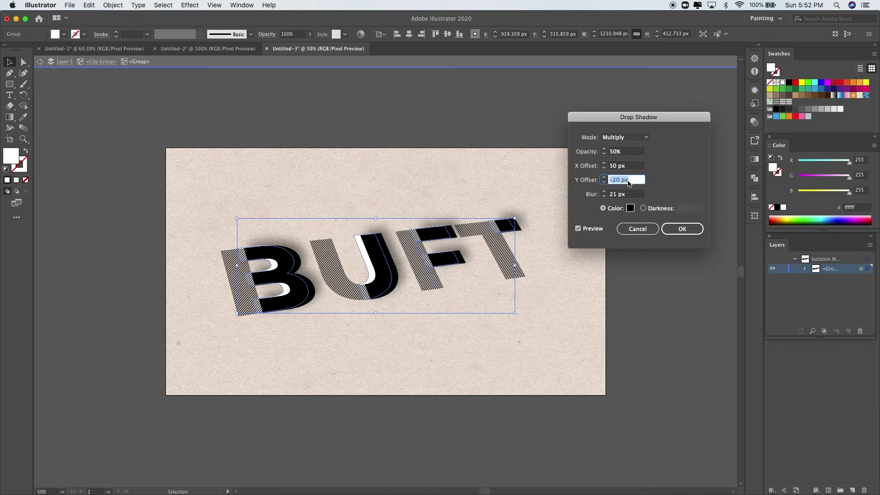
{"action": "key", "text": "shift+Up"}
{"action": "key", "text": "shift+Up"}
{"action": "key", "text": "shift+Up"}
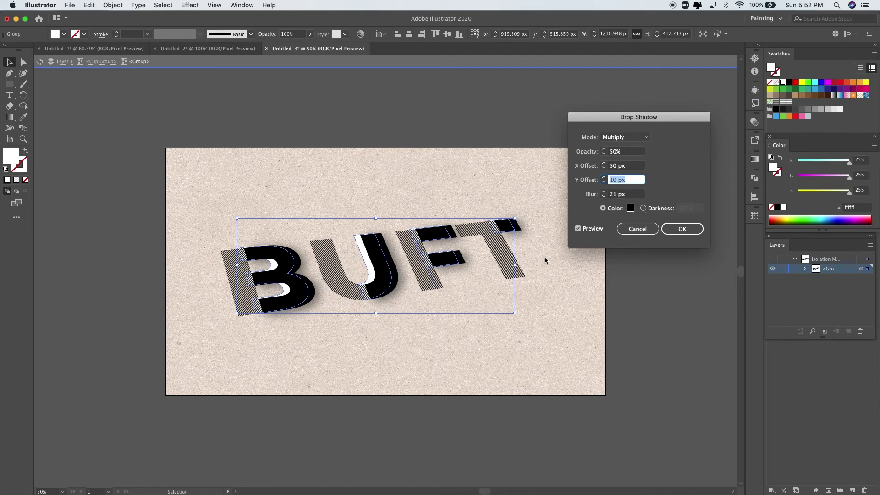
{"action": "left_click", "coordinate": [687, 228]}
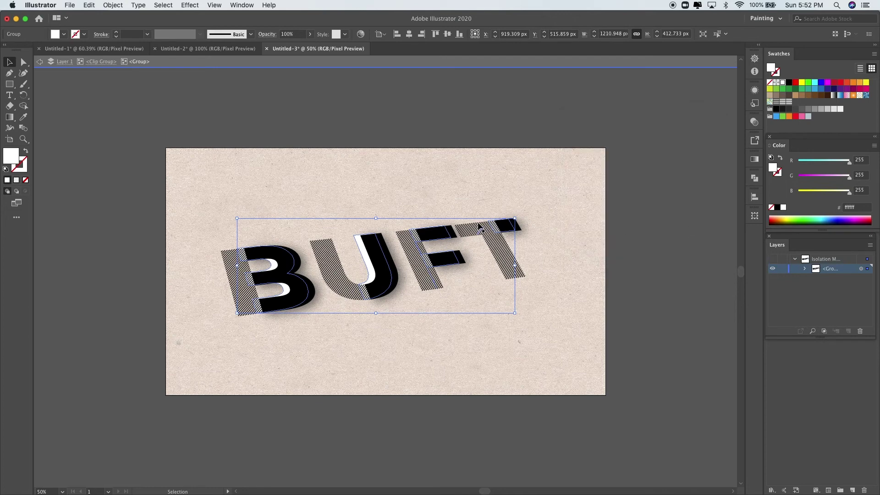
Step: Select the solid B, J, F and T letter shapes and reopen Effect > Stylize > Drop Shadow
{"action": "left_click", "coordinate": [448, 184]}
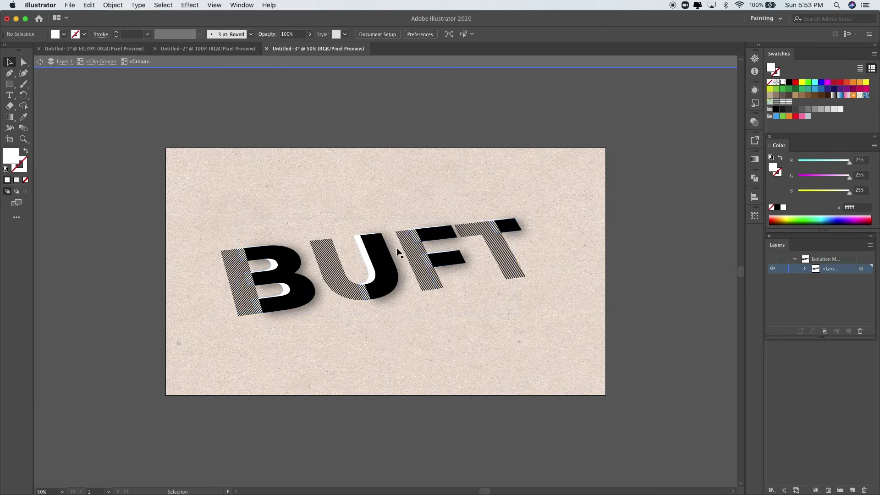
{"action": "left_click", "coordinate": [394, 271]}
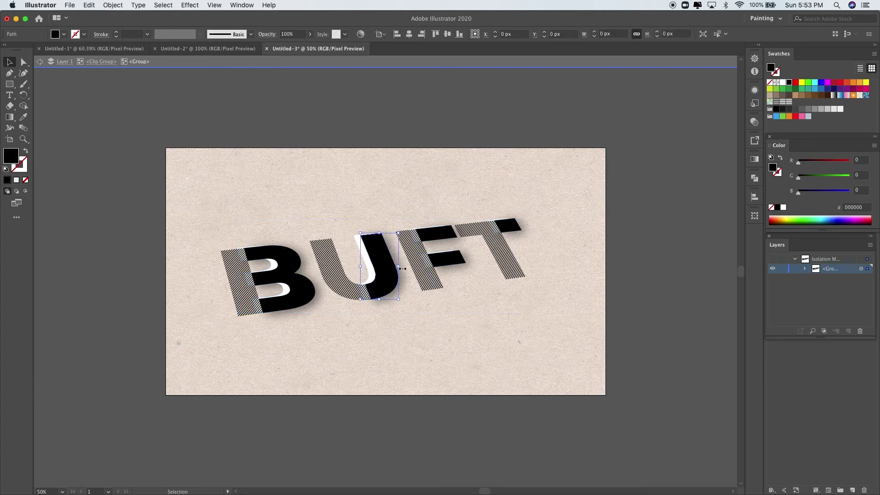
{"action": "left_click", "coordinate": [298, 283], "text": "shift"}
{"action": "left_click", "coordinate": [448, 262], "text": "shift"}
{"action": "left_click", "coordinate": [518, 233], "text": "shift"}
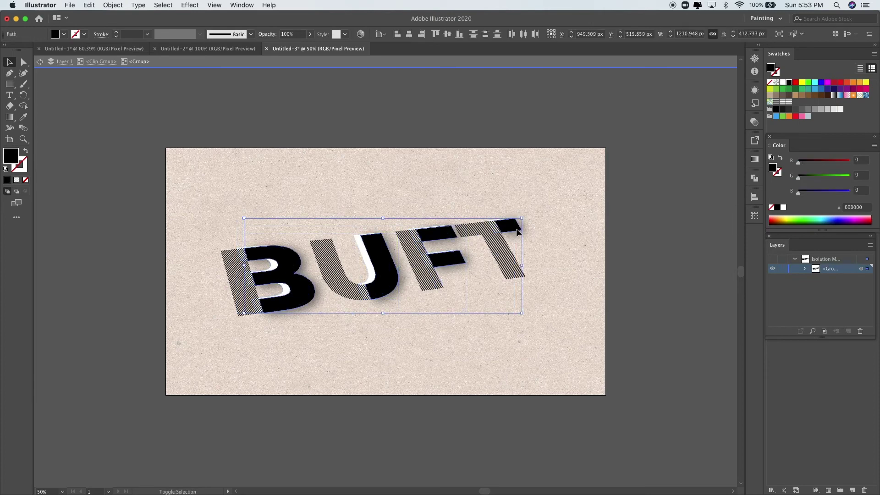
{"action": "left_click", "coordinate": [190, 5]}
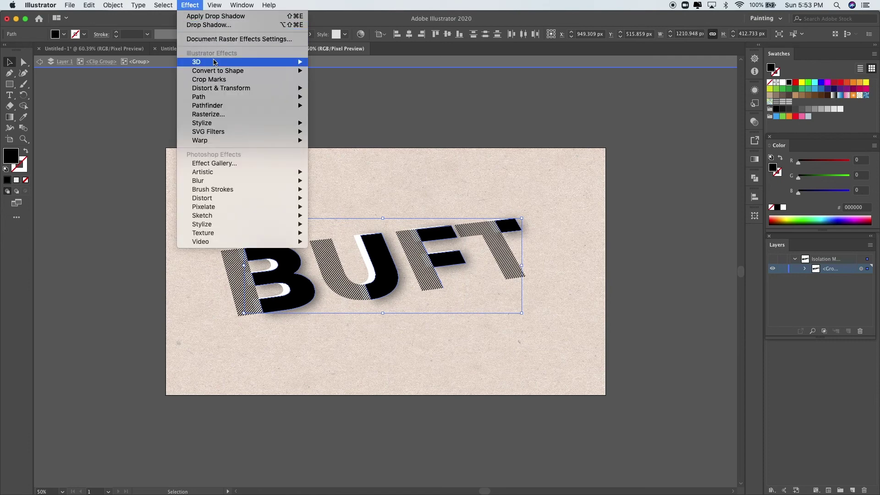
{"action": "mouse_move", "coordinate": [202, 122]}
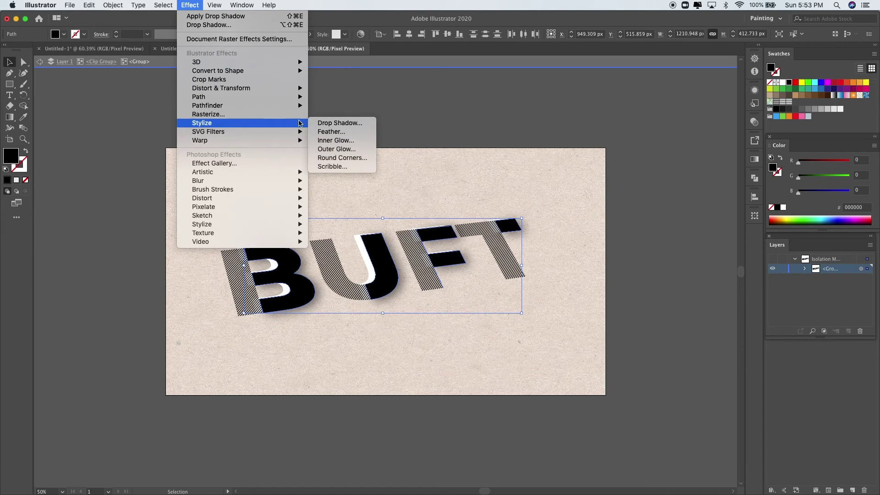
{"action": "left_click", "coordinate": [335, 121]}
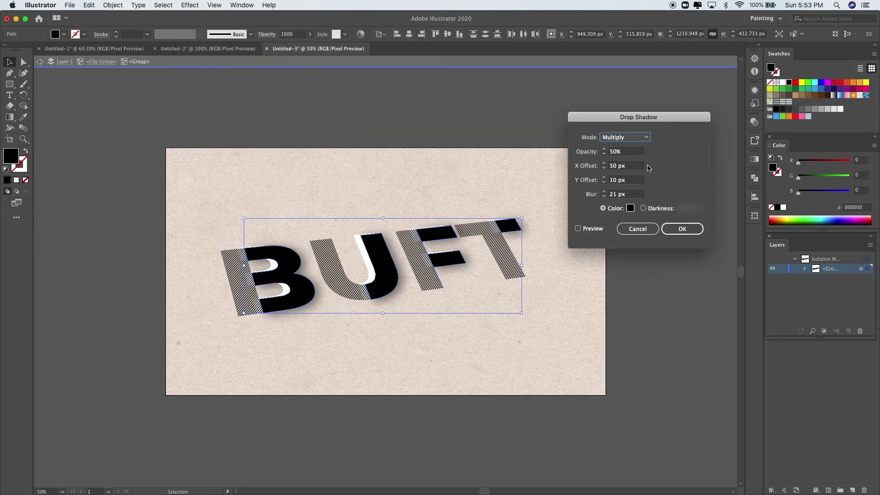
Step: Apply a second shadow at 40% opacity with 0 px X offset and 10 px Y offset
{"action": "left_click", "coordinate": [622, 153]}
{"action": "key", "text": "shift+Down"}
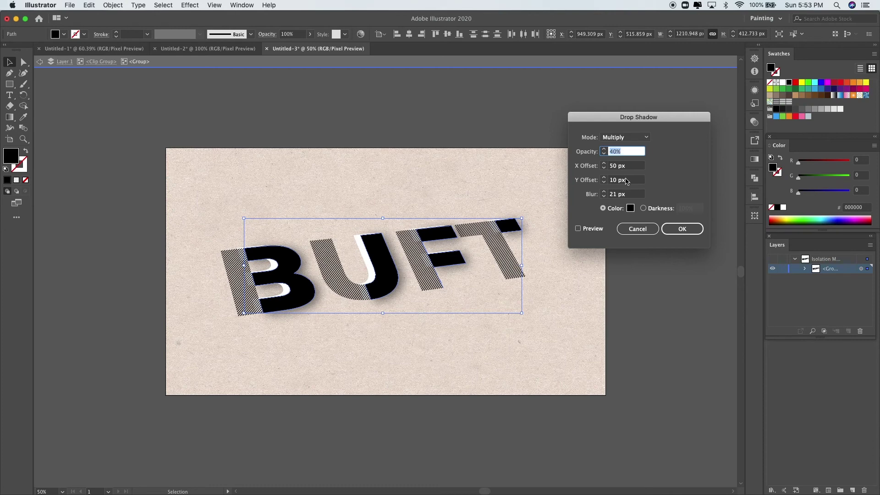
{"action": "left_click", "coordinate": [578, 229]}
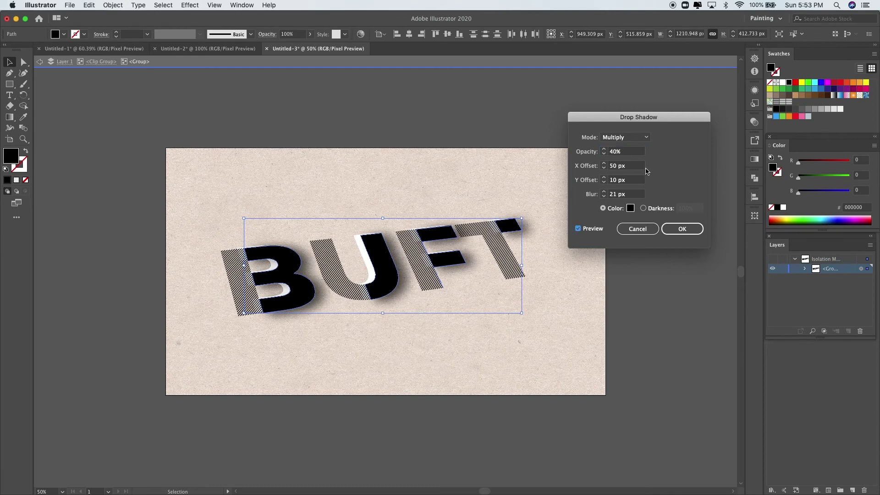
{"action": "left_click", "coordinate": [627, 167]}
{"action": "key", "text": "shift+Down"}
{"action": "key", "text": "shift+Down"}
{"action": "key", "text": "shift+Down"}
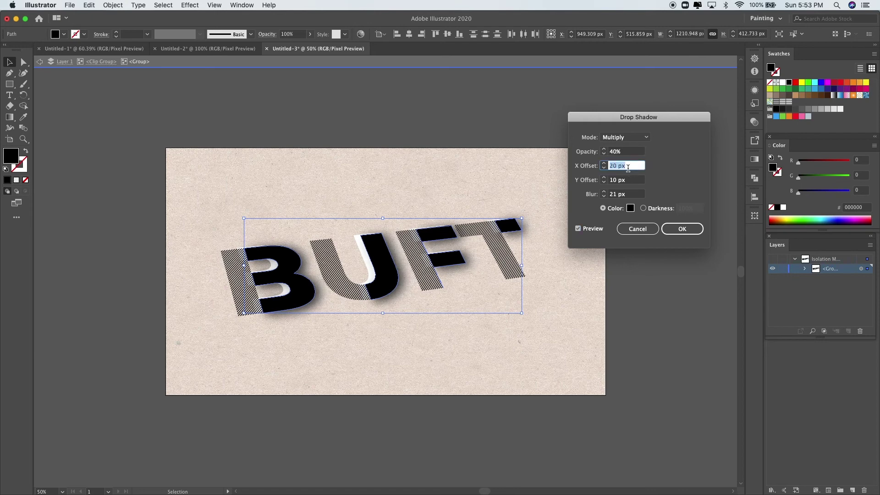
{"action": "key", "text": "shift+Down"}
{"action": "key", "text": "shift+Down"}
{"action": "key", "text": "shift+Down"}
{"action": "key", "text": "shift+Down"}
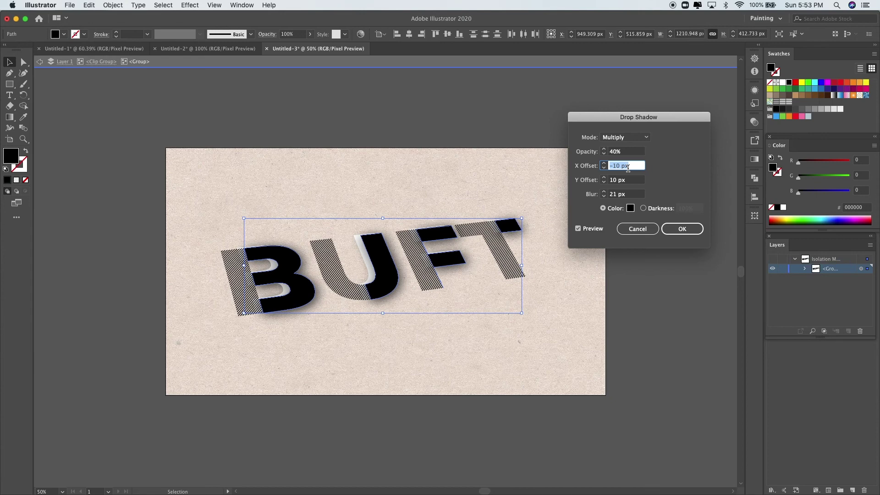
{"action": "key", "text": "shift+Down"}
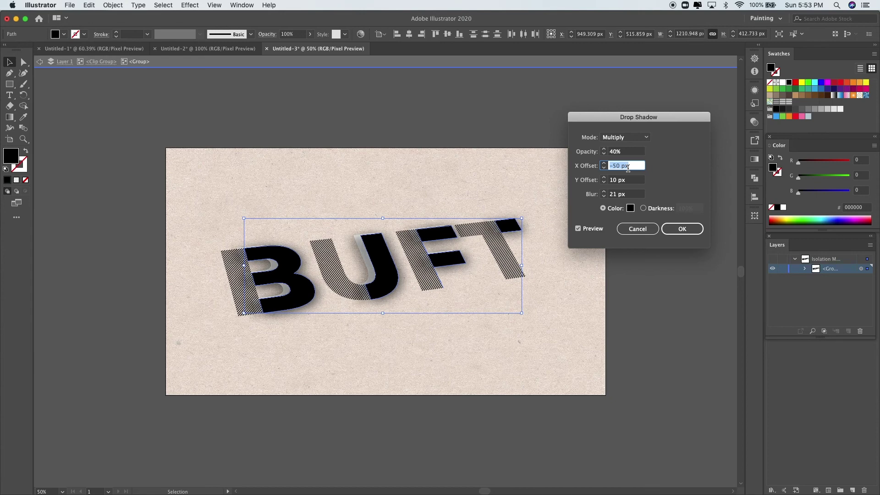
{"action": "key", "text": "shift+Up"}
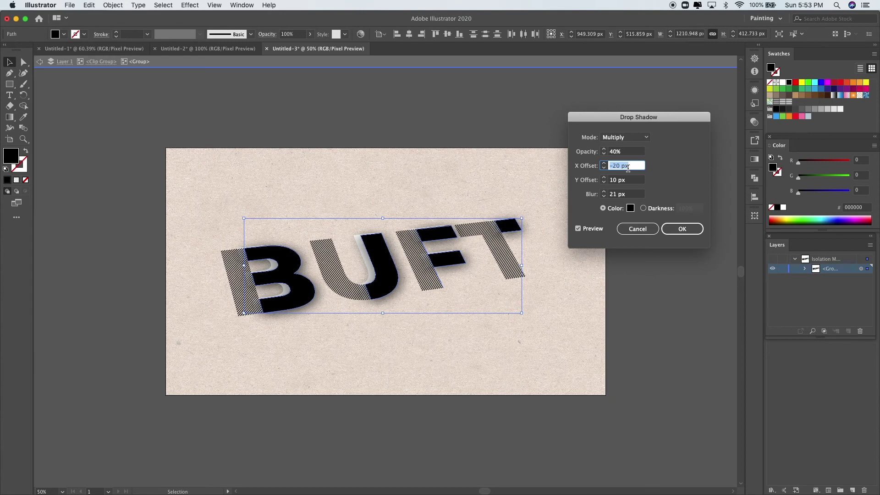
{"action": "key", "text": "shift+Up"}
{"action": "key", "text": "shift+Up"}
{"action": "key", "text": "shift+Up"}
{"action": "key", "text": "shift+Down"}
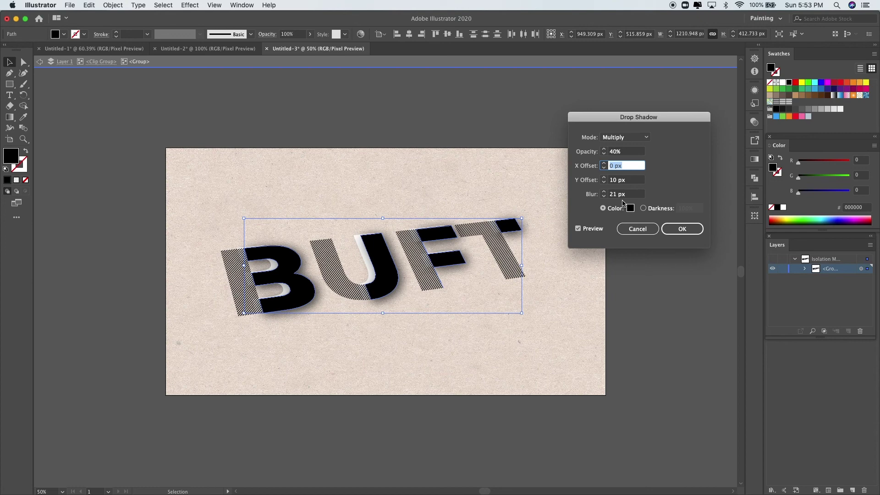
{"action": "left_click", "coordinate": [685, 229]}
{"action": "left_click", "coordinate": [588, 238]}
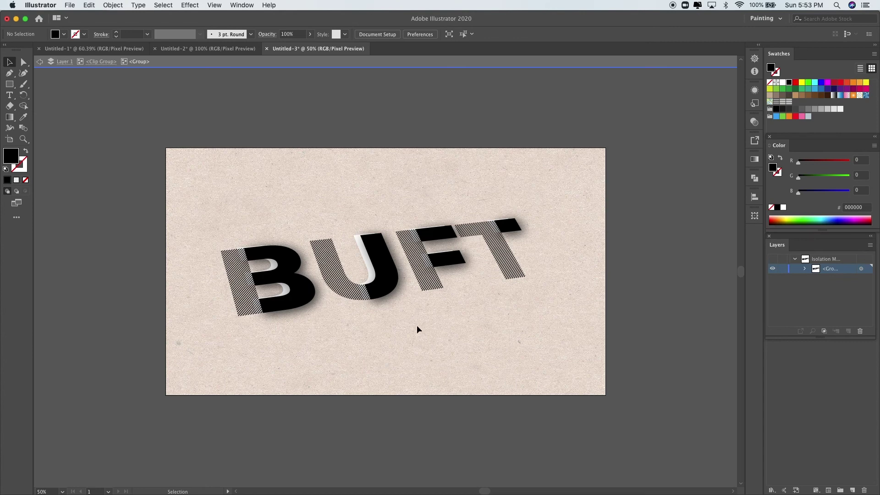
Step: Exit isolation mode, select the BUFT artwork and expand its appearance
{"action": "double_click", "coordinate": [311, 170]}
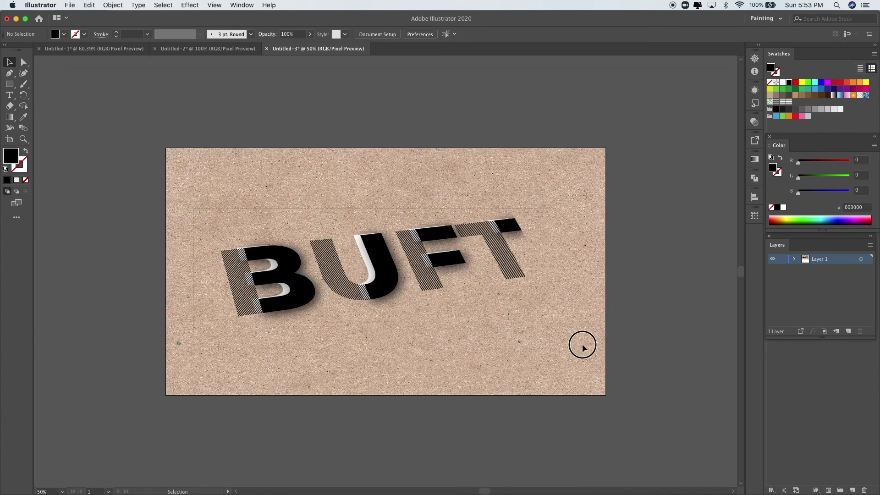
{"action": "left_click", "coordinate": [476, 277]}
{"action": "left_click", "coordinate": [112, 5]}
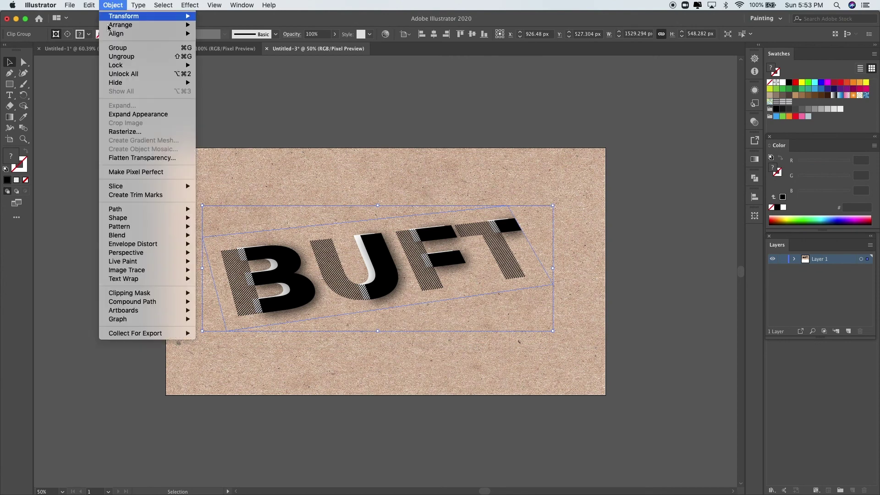
{"action": "left_click", "coordinate": [120, 114]}
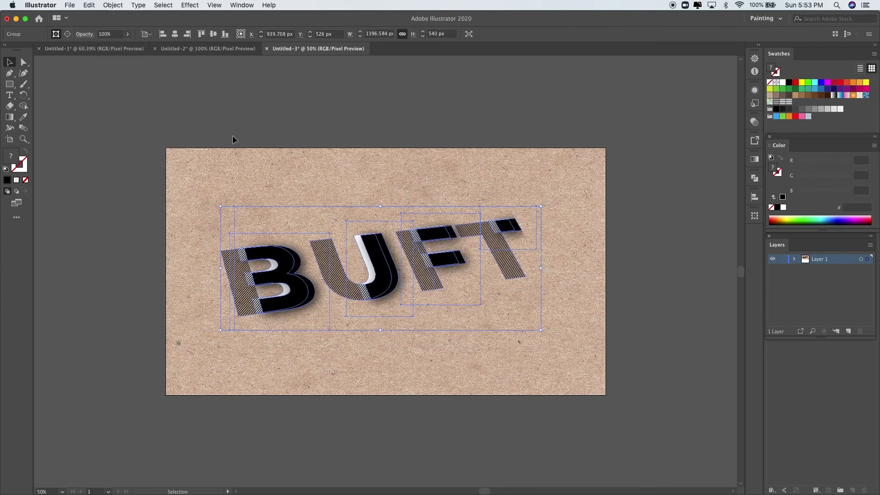
Step: Group the expanded BUFT artwork and centre it horizontally and vertically on the artboard
{"action": "left_click", "coordinate": [322, 172]}
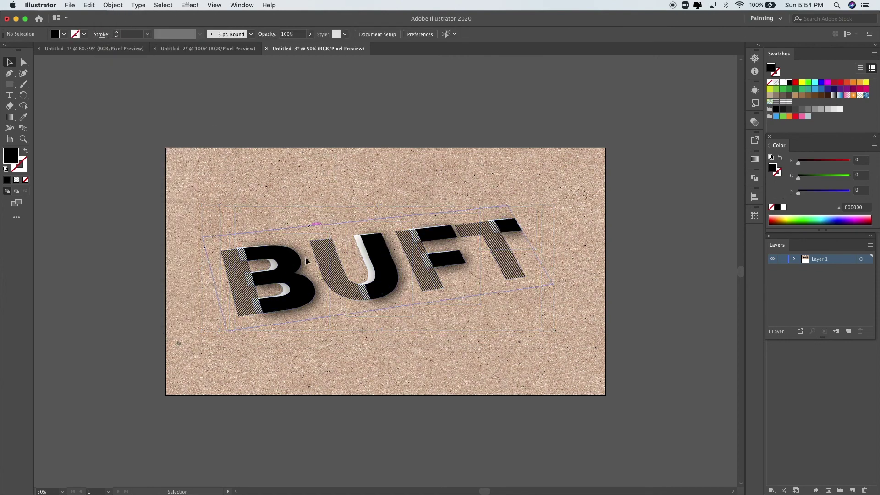
{"action": "left_click", "coordinate": [298, 291]}
{"action": "left_click", "coordinate": [191, 203]}
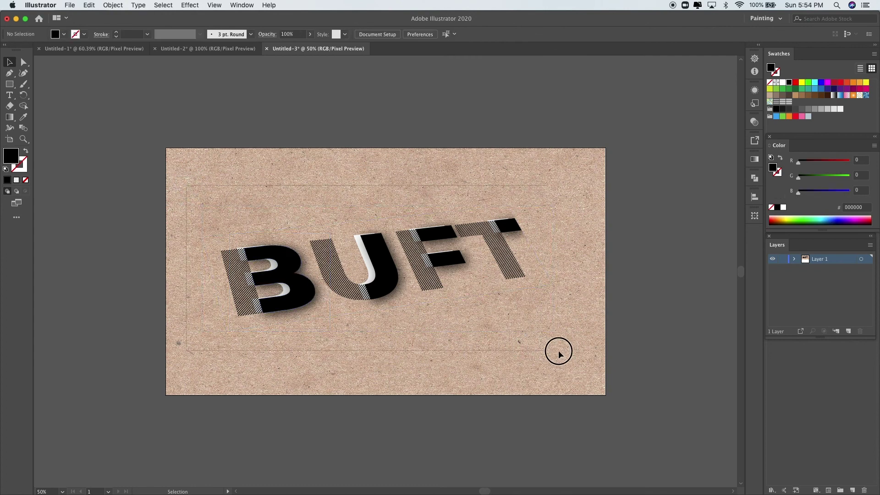
{"action": "left_click_drag", "start_coordinate": [576, 355], "coordinate": [480, 287]}
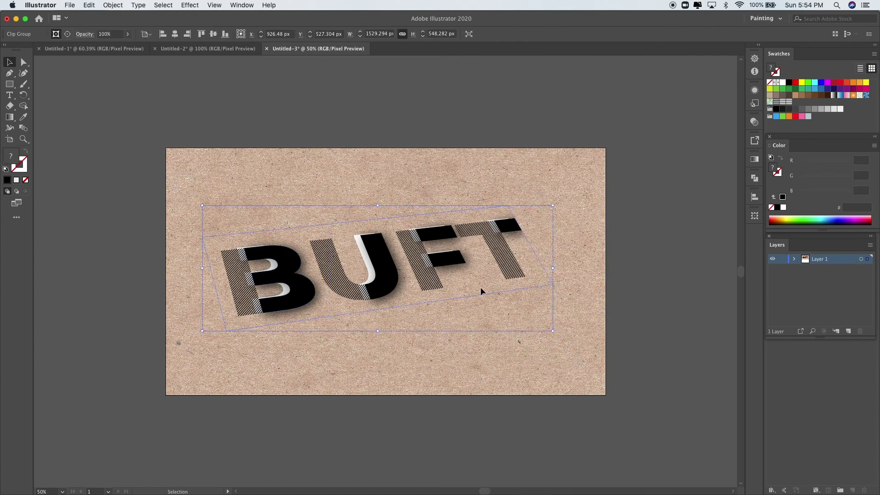
{"action": "left_click", "coordinate": [113, 5]}
{"action": "left_click", "coordinate": [127, 48]}
{"action": "left_click", "coordinate": [174, 34]}
{"action": "left_click", "coordinate": [214, 34]}
{"action": "left_click", "coordinate": [397, 158]}
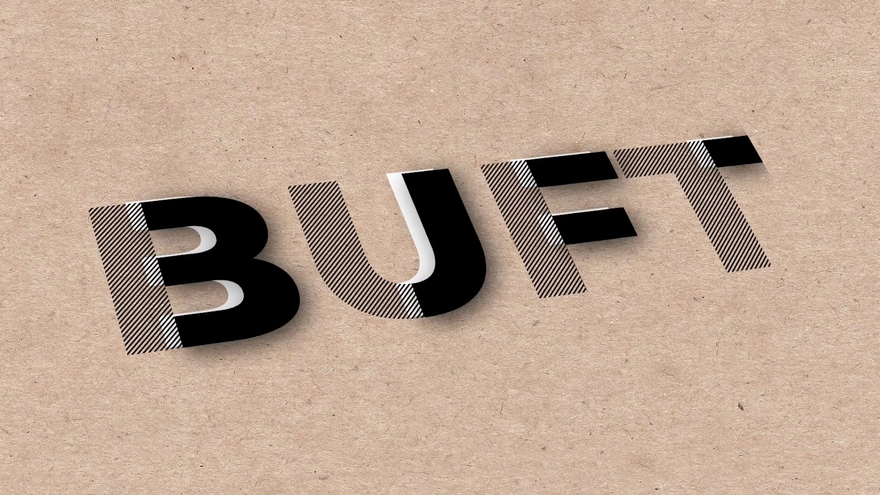